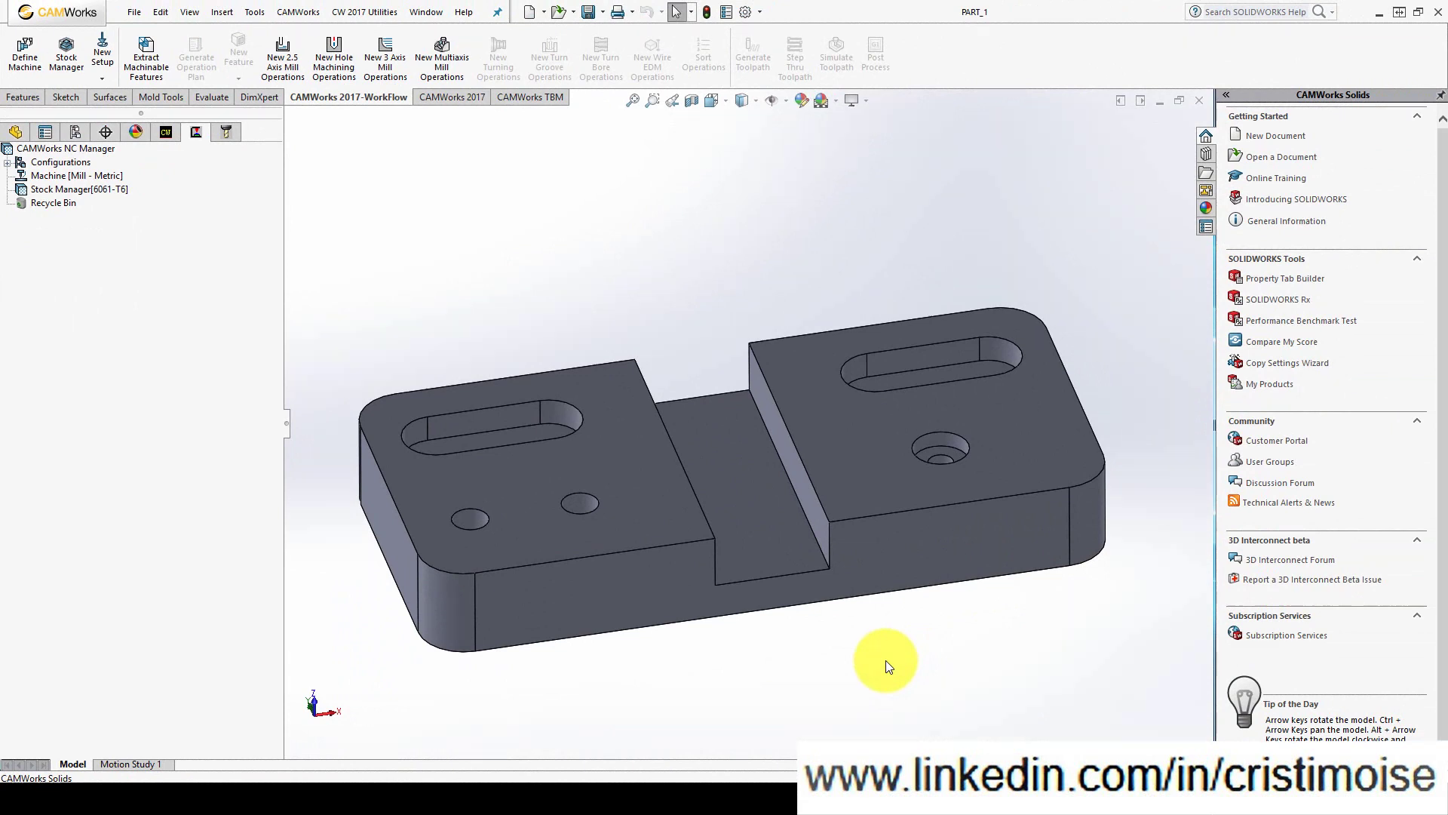
# Step: Show the CAMWorks NC manager tree and bring up the Stock Manager context menu
pyautogui.click(167, 134)
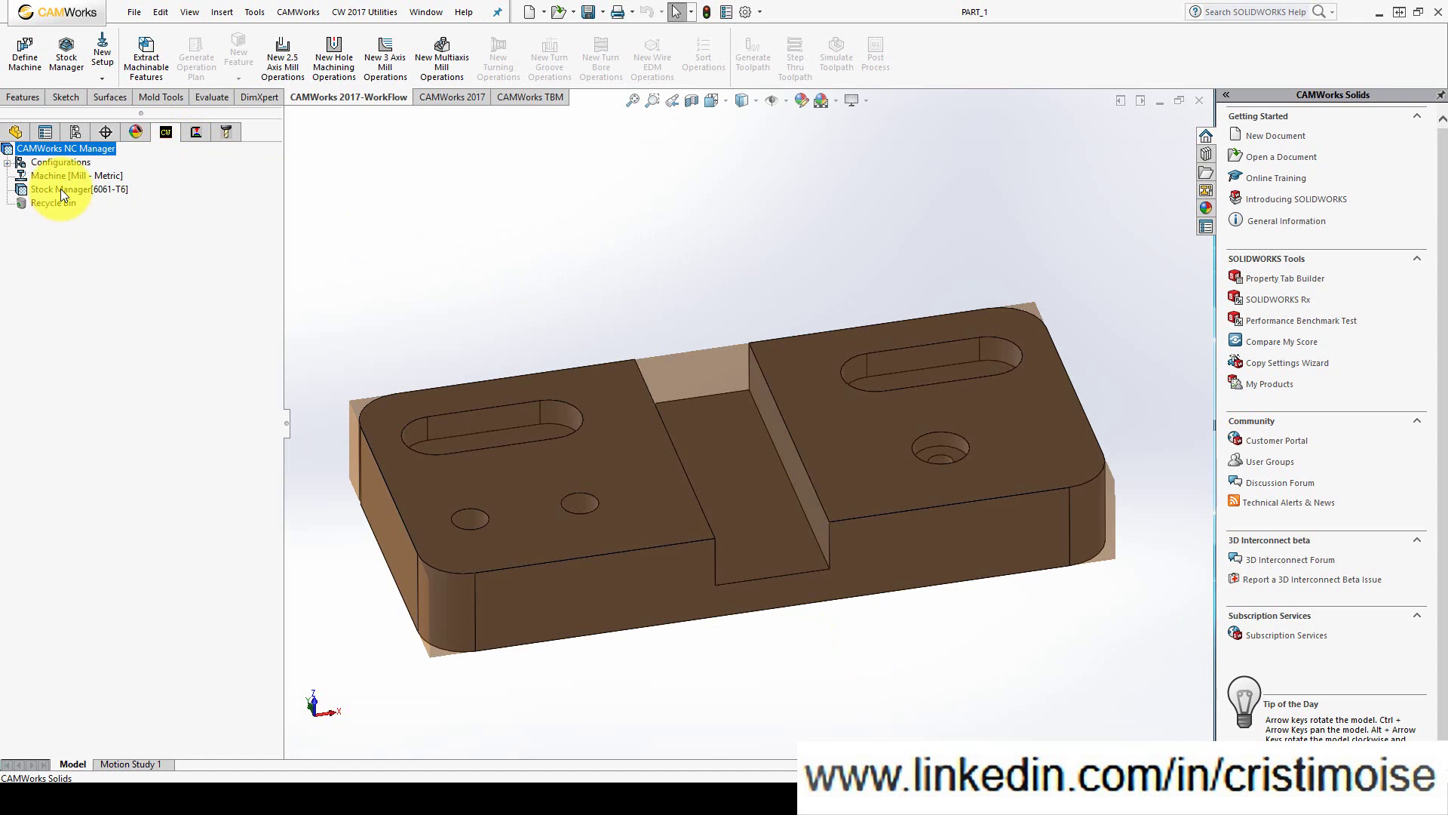
pyautogui.rightClick(60, 189)
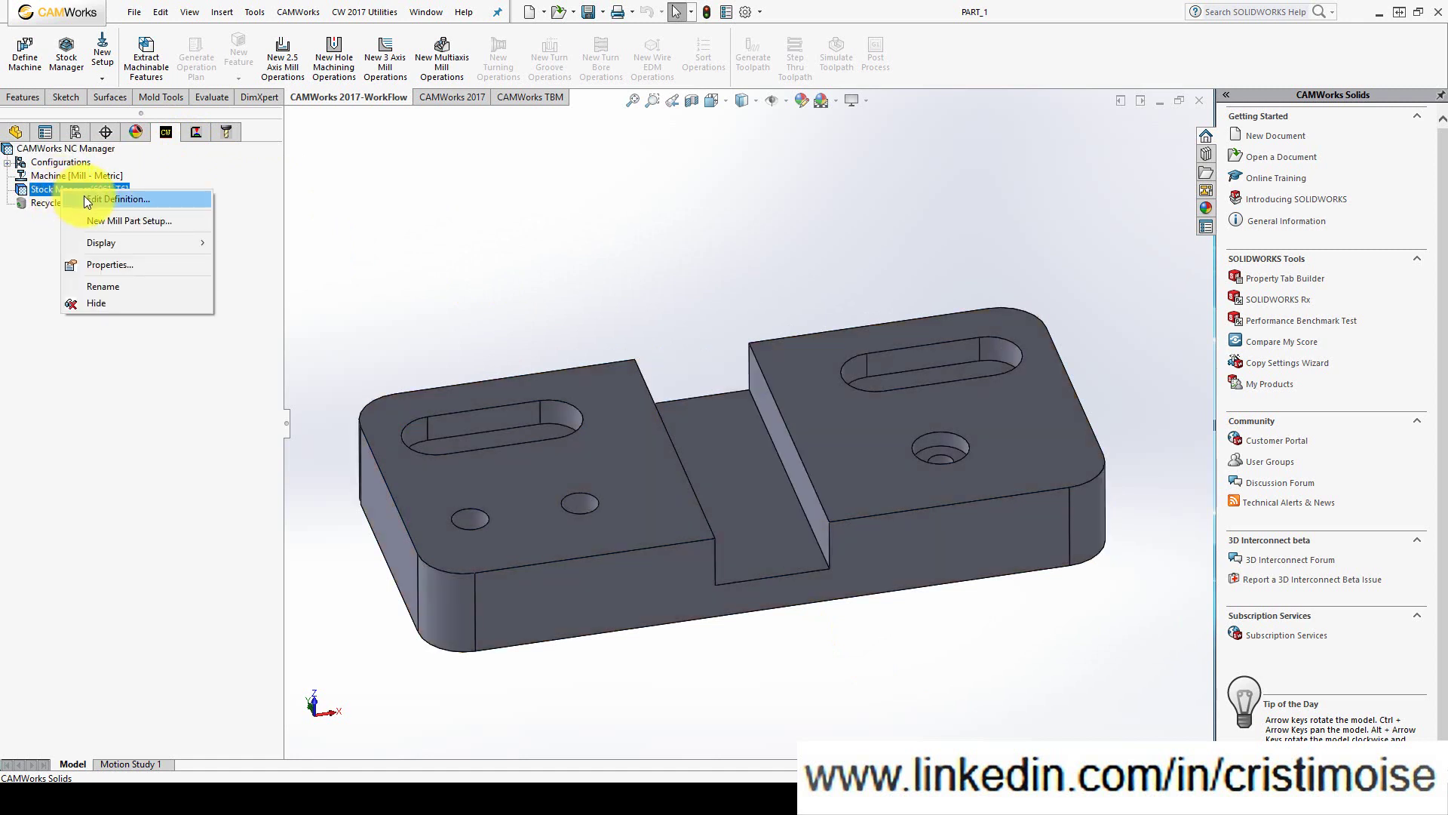
# Step: Edit Stock Manager and set the stock type to Bounding Box (150 × 70 × 20 mm)
pyautogui.click(41, 190)
pyautogui.doubleClick(21, 190)
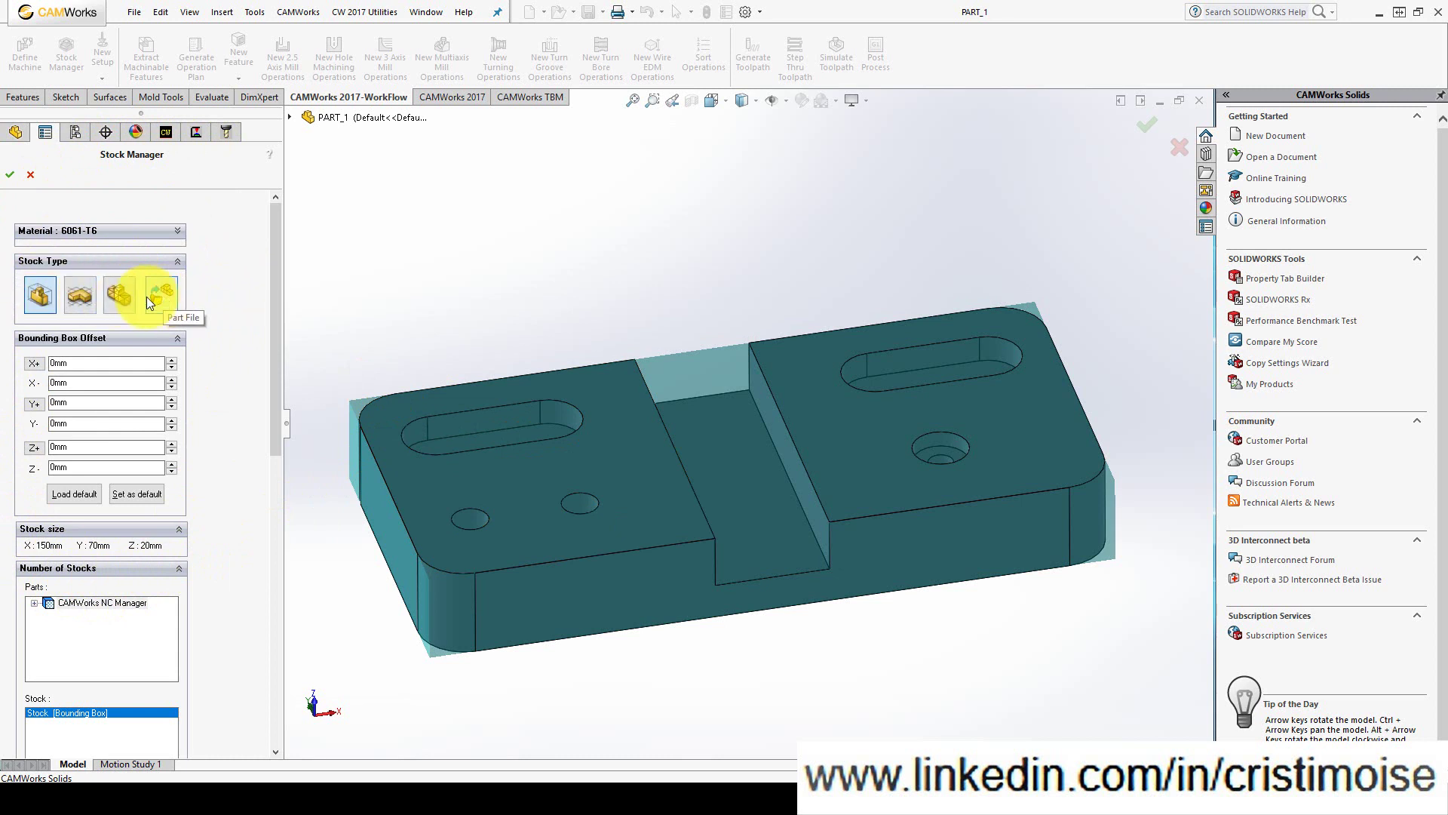
pyautogui.click(30, 293)
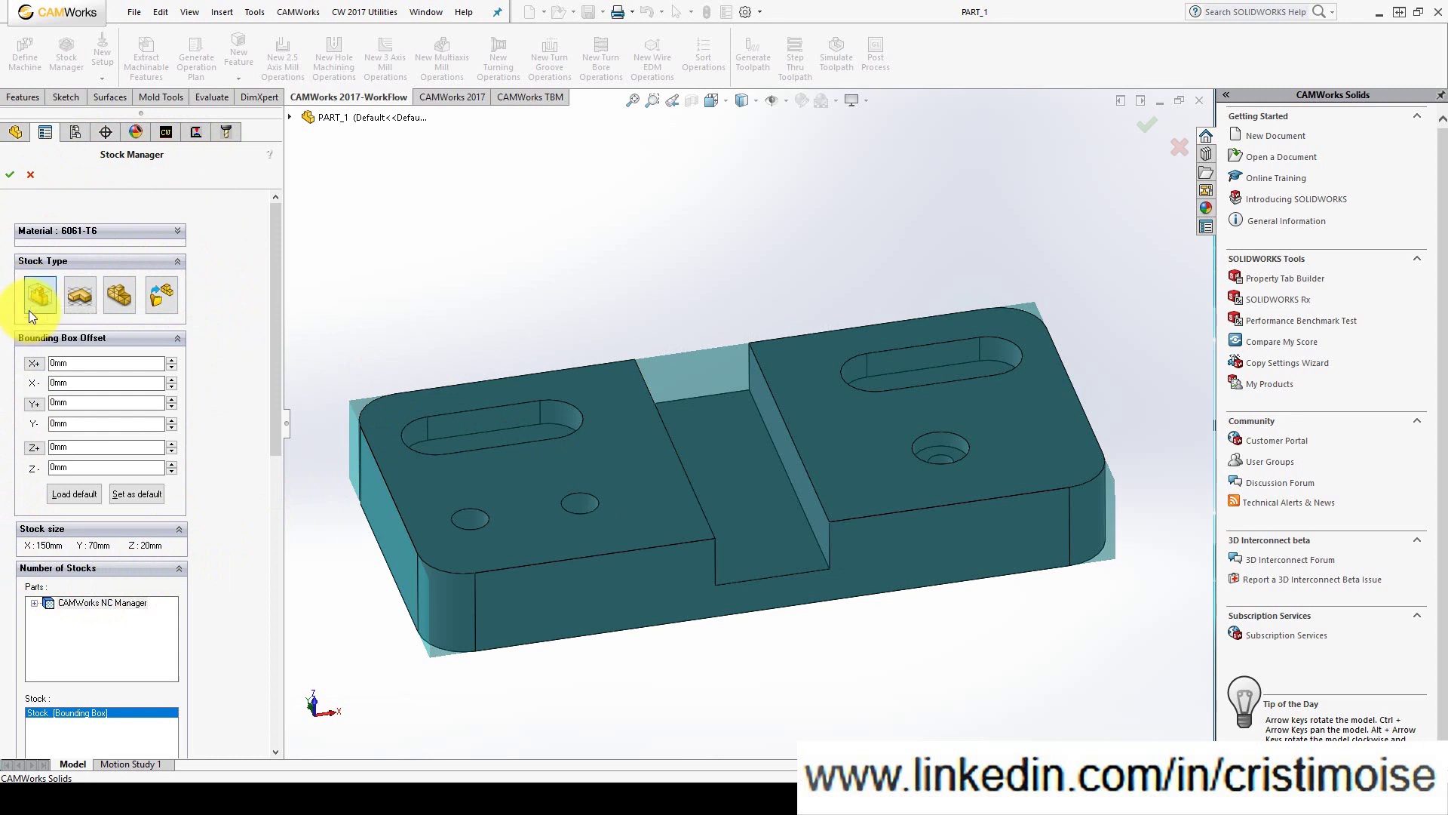
# Step: Orbit and zoom the model to inspect the bounding-box stock from several sides
pyautogui.moveTo(404, 633); pyautogui.dragTo(468, 558, button='middle')
pyautogui.rightClick(468, 558)
pyautogui.click(391, 431)
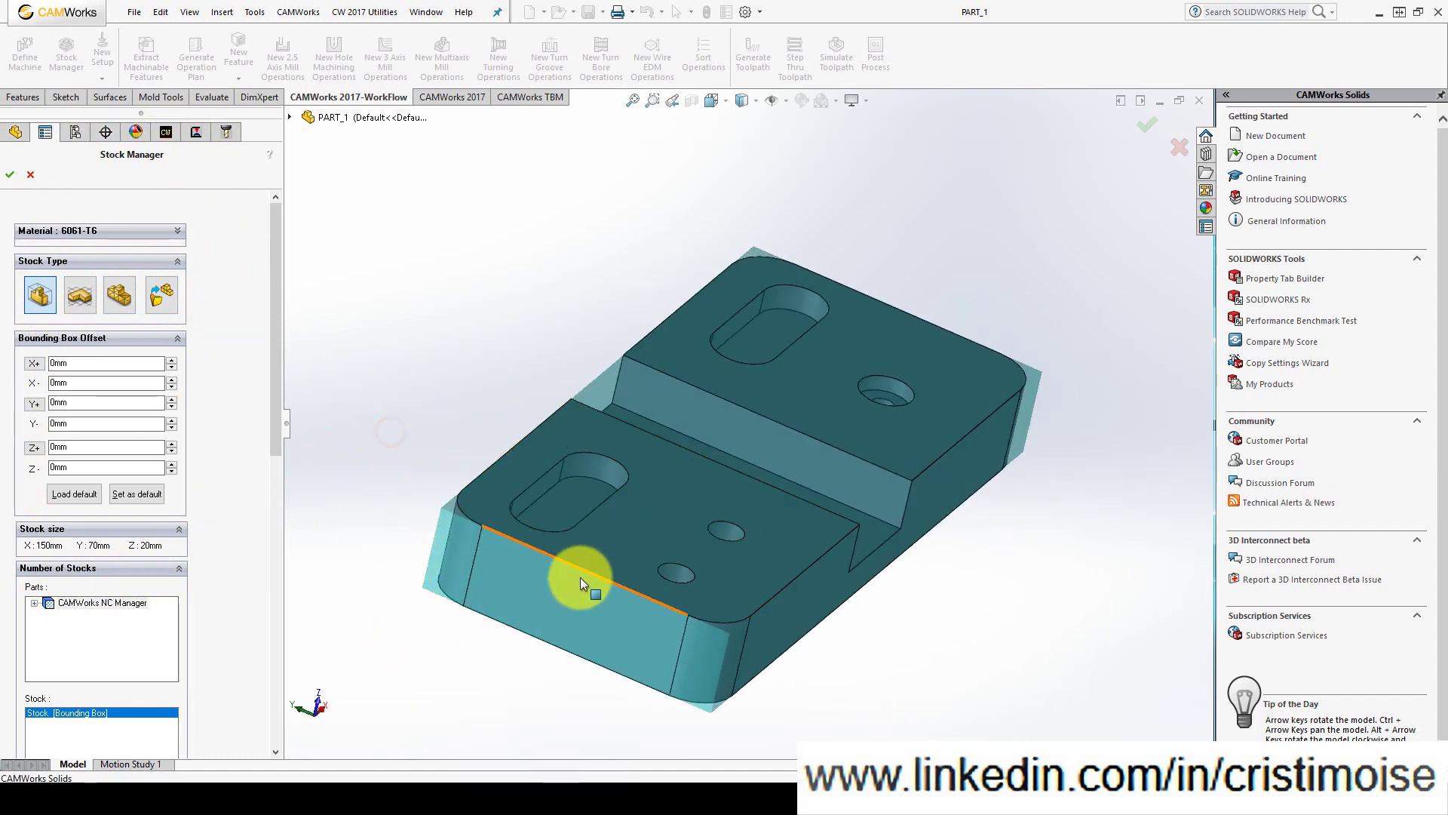
pyautogui.moveTo(576, 576)
pyautogui.mouseDown(button='middle')
pyautogui.moveTo(630, 582)
pyautogui.moveTo(592, 608)
pyautogui.moveTo(647, 576)
pyautogui.moveTo(581, 558)
pyautogui.mouseUp(button='middle')
pyautogui.rightClick(581, 558)
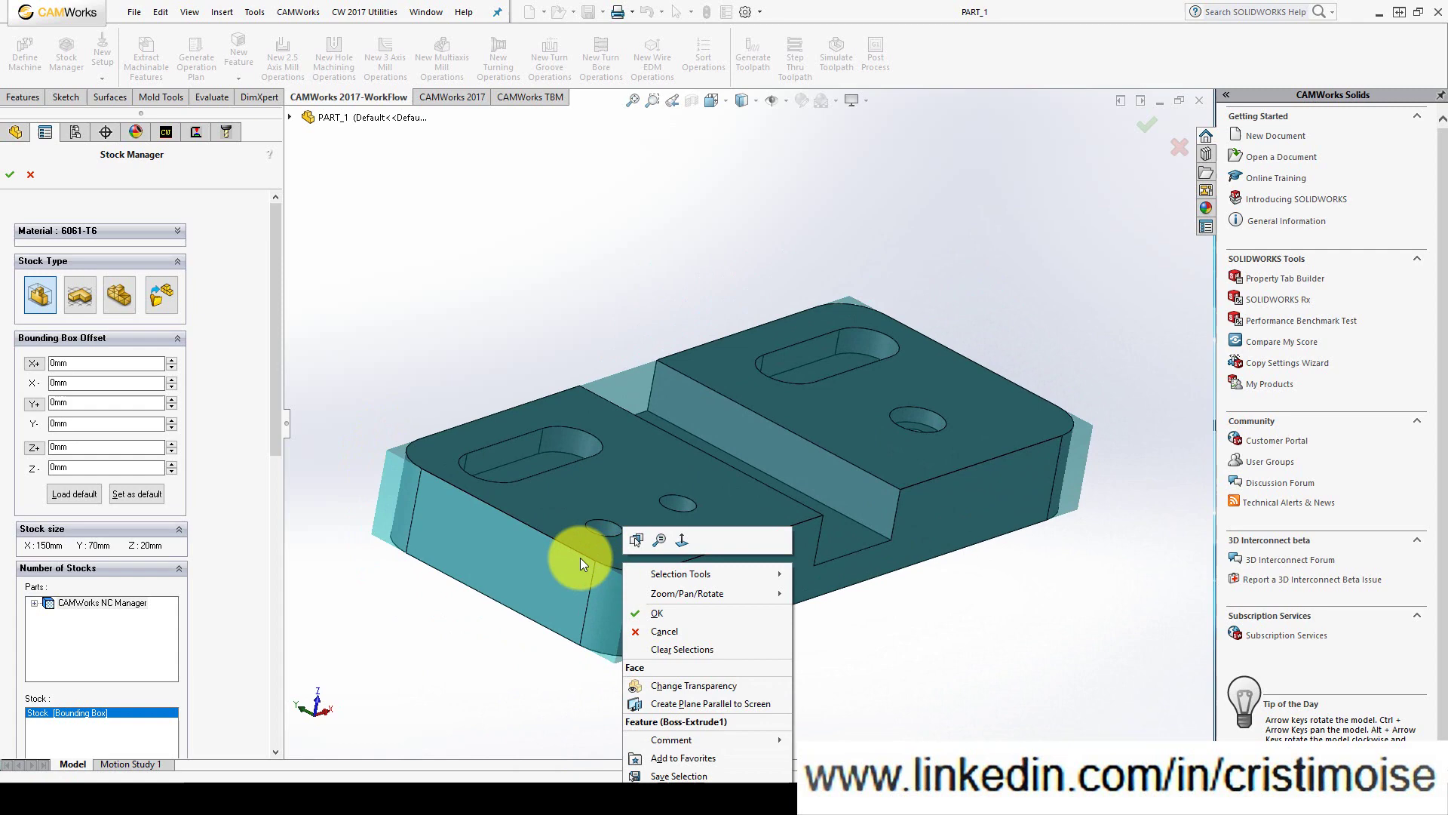
pyautogui.click(485, 339)
pyautogui.moveTo(728, 563); pyautogui.dragTo(698, 492, button='middle')
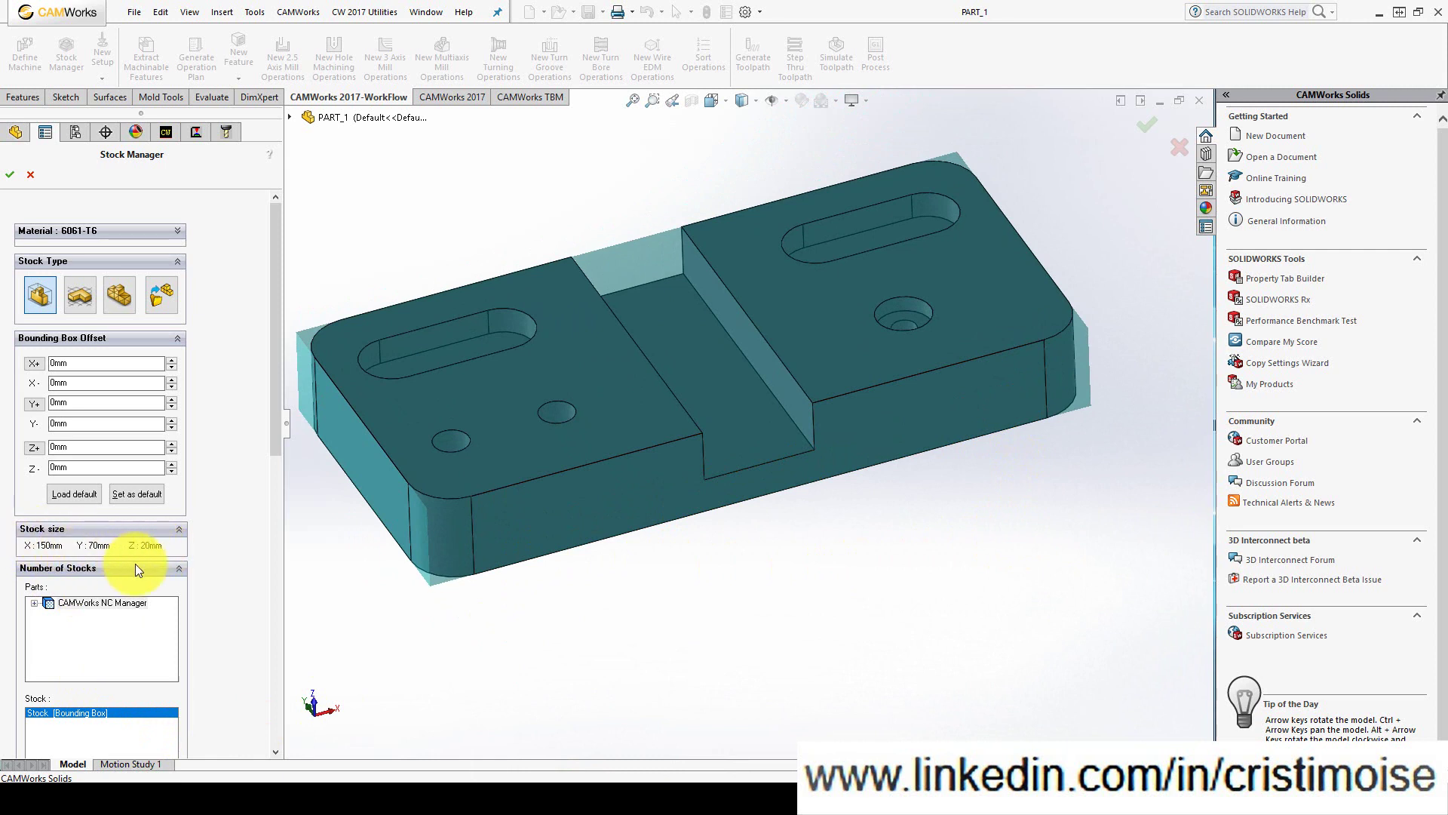
pyautogui.scroll(1, 517, 608)
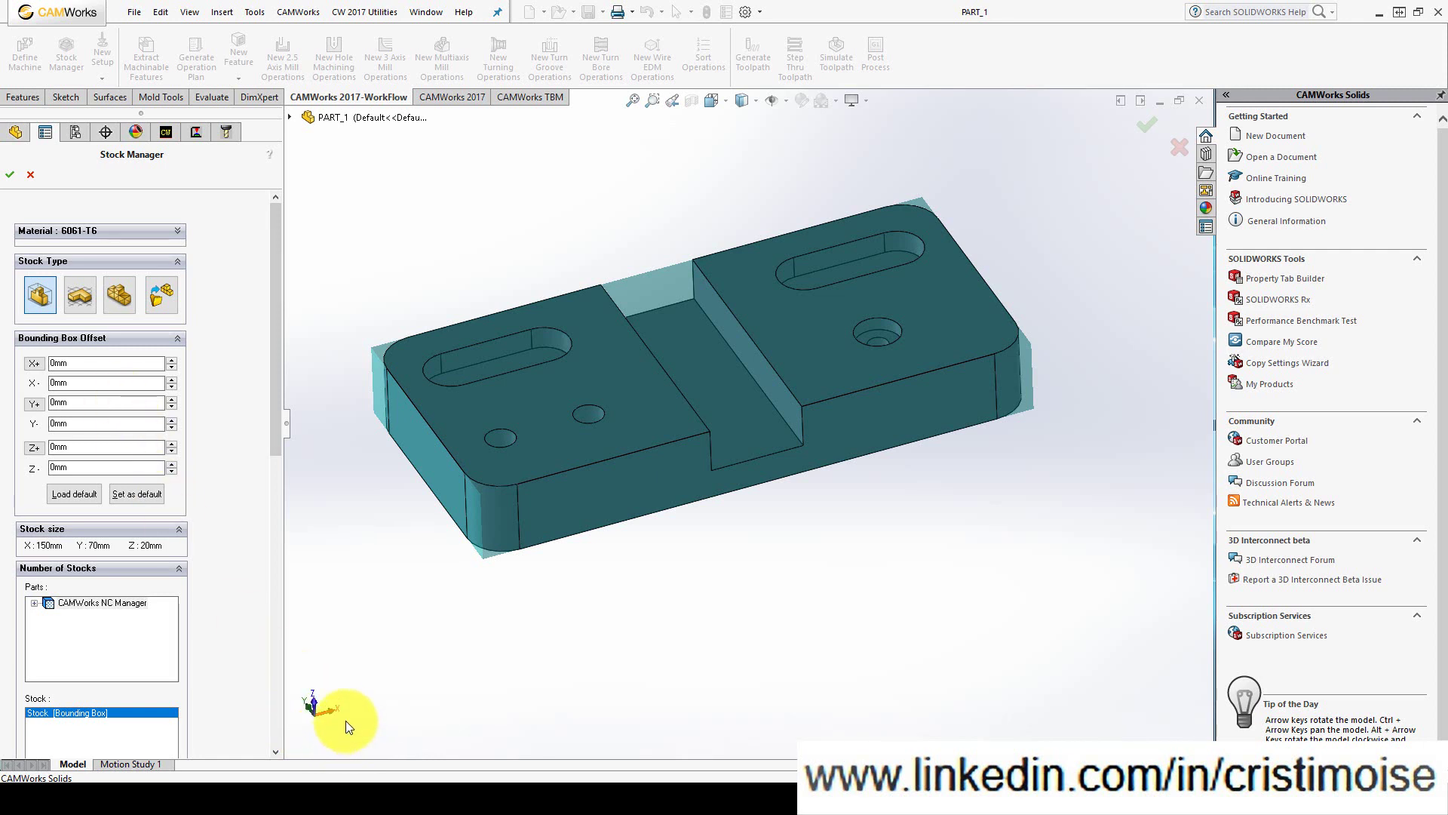
pyautogui.doubleClick(129, 364)
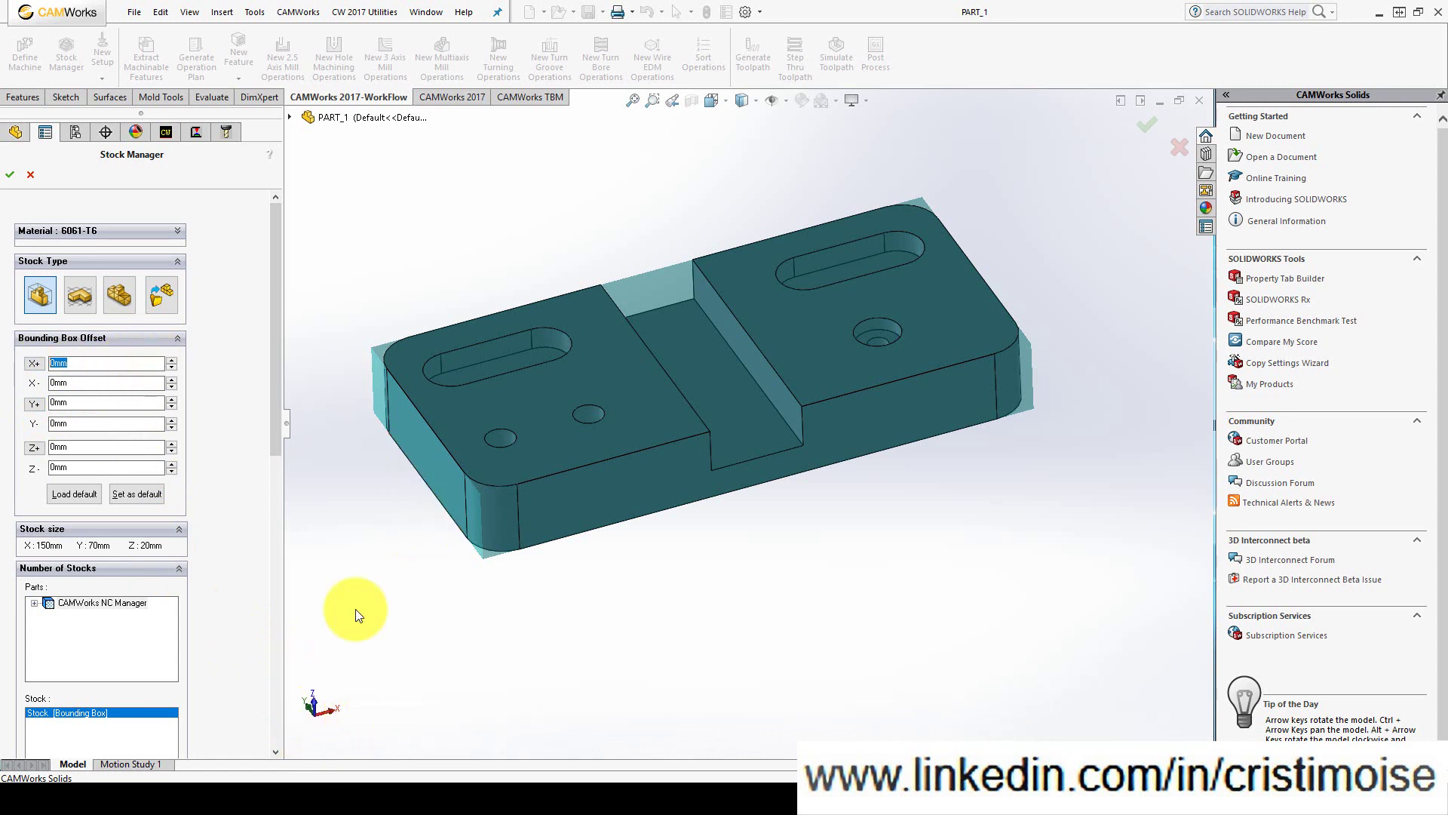
pyautogui.write('5')
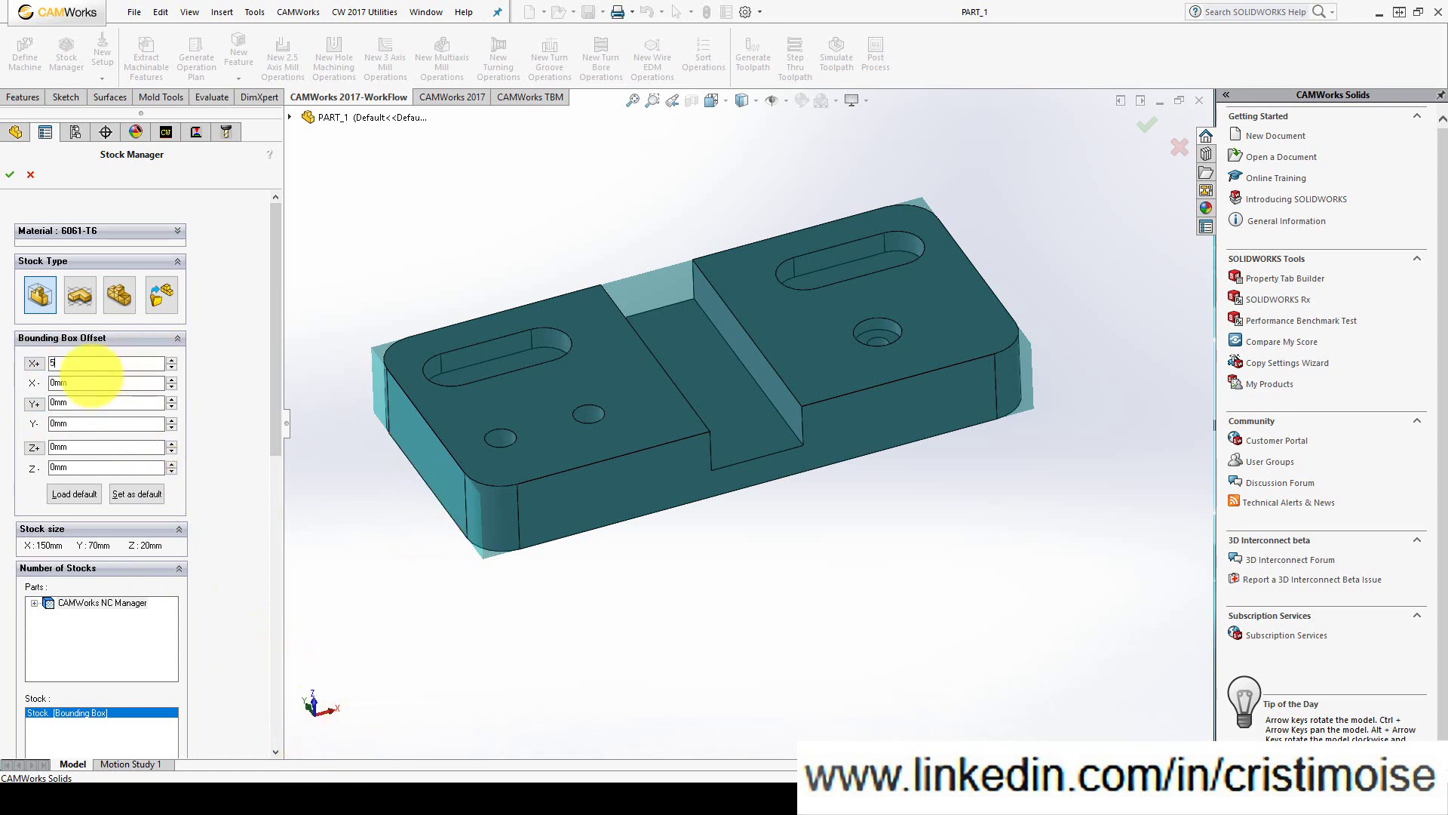
pyautogui.click(97, 383)
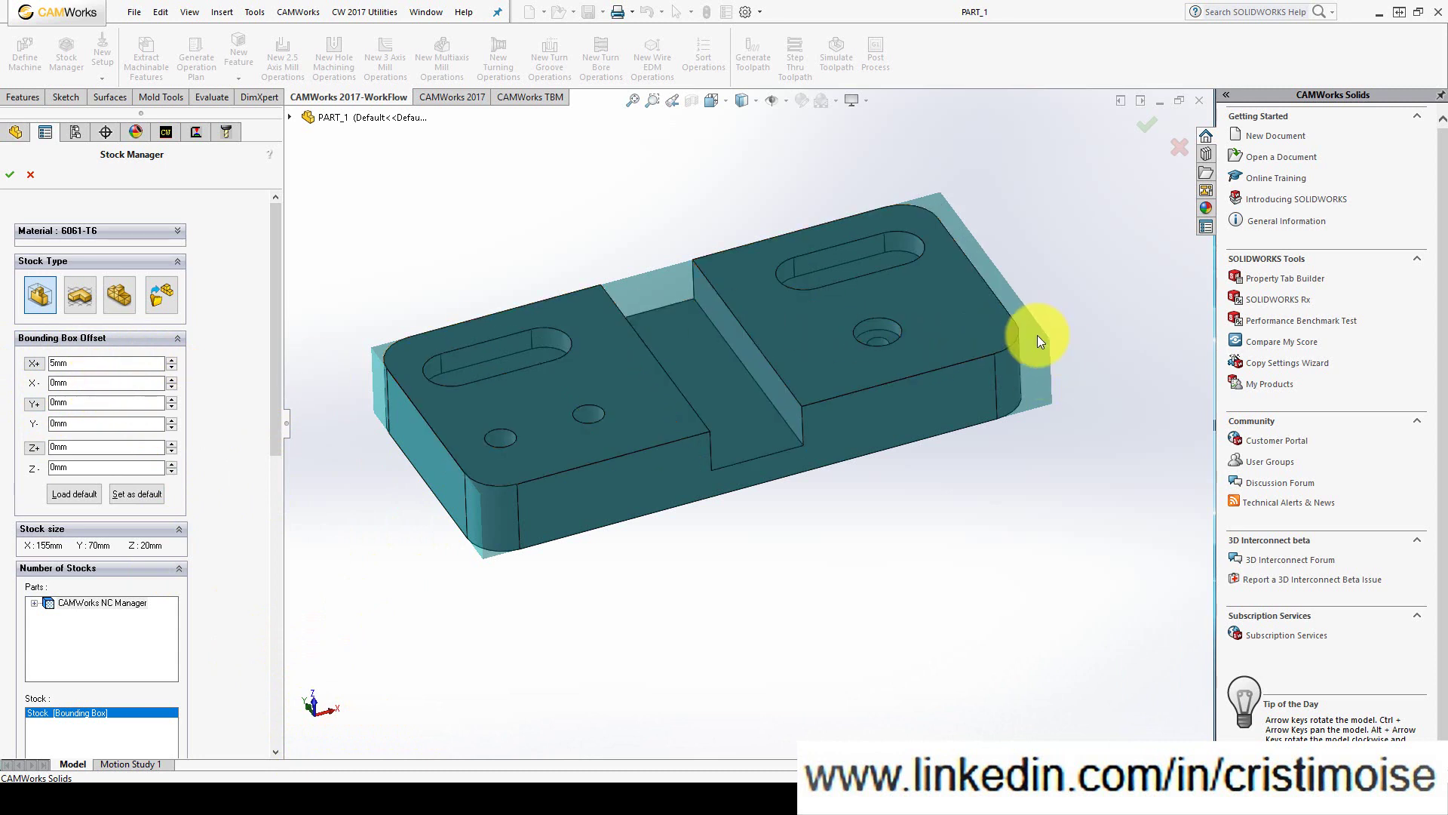
pyautogui.doubleClick(97, 363)
pyautogui.write('0')
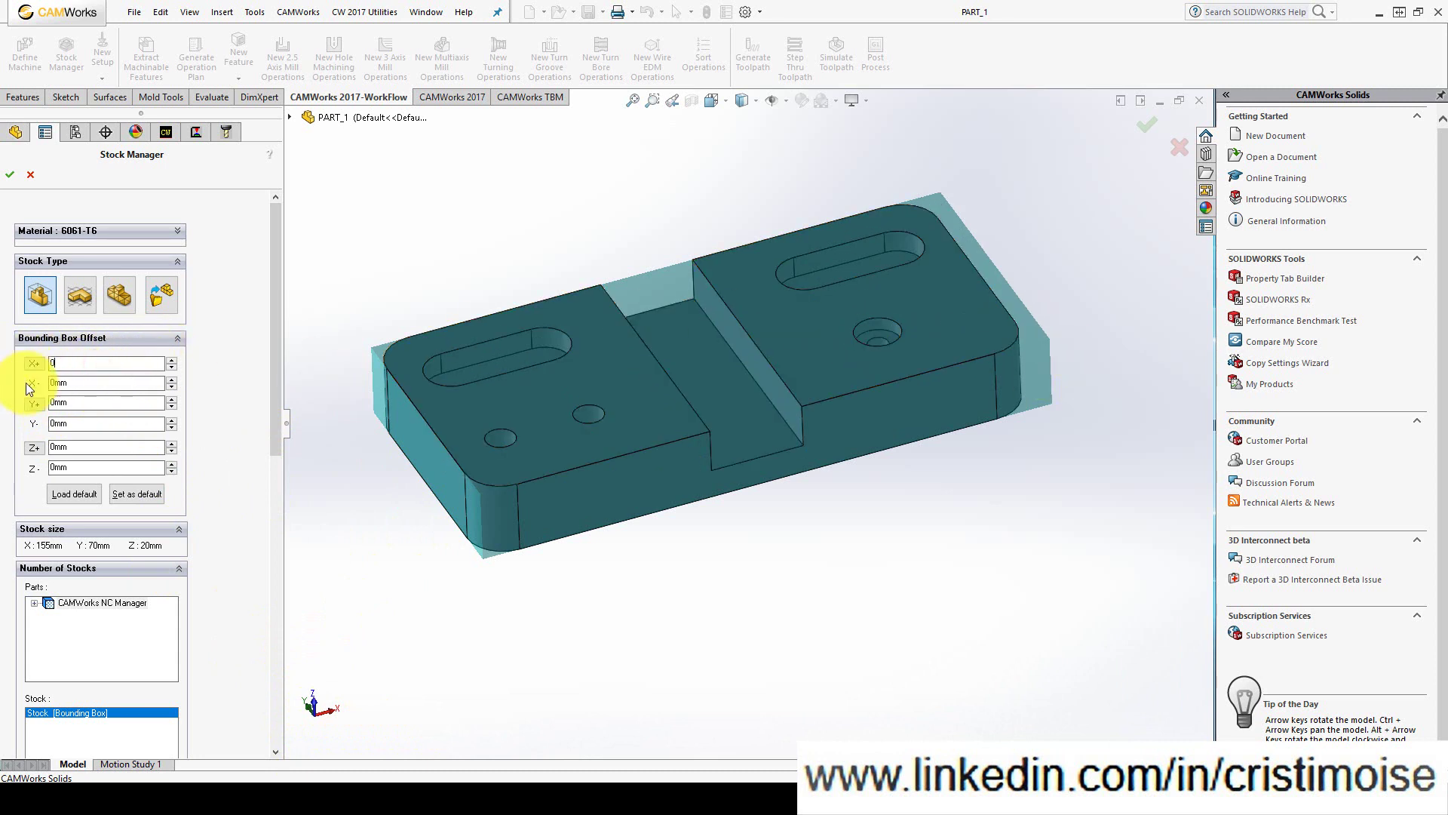
pyautogui.doubleClick(96, 424)
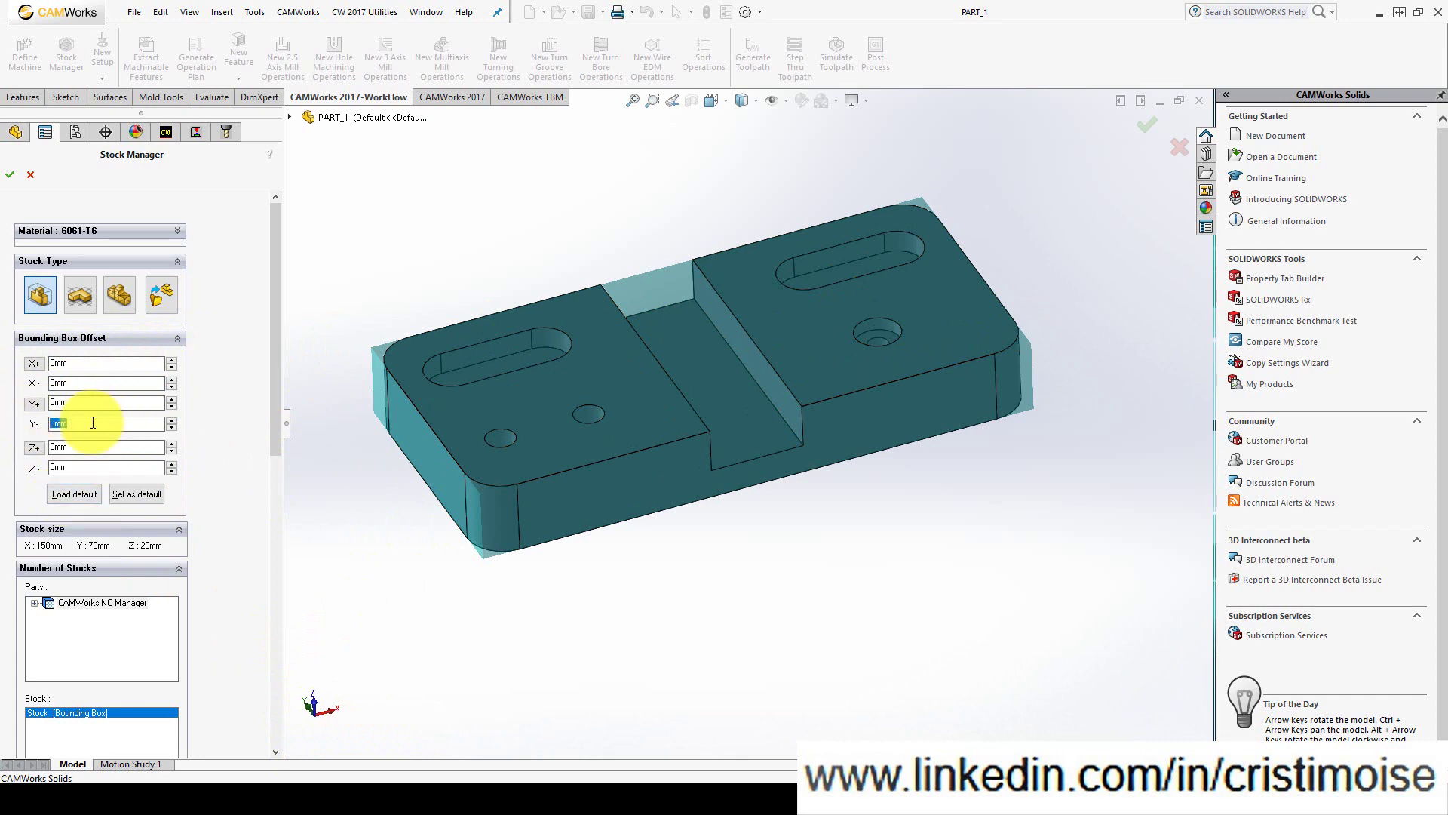
pyautogui.write('5')
pyautogui.moveTo(481, 504); pyautogui.dragTo(576, 569, button='middle')
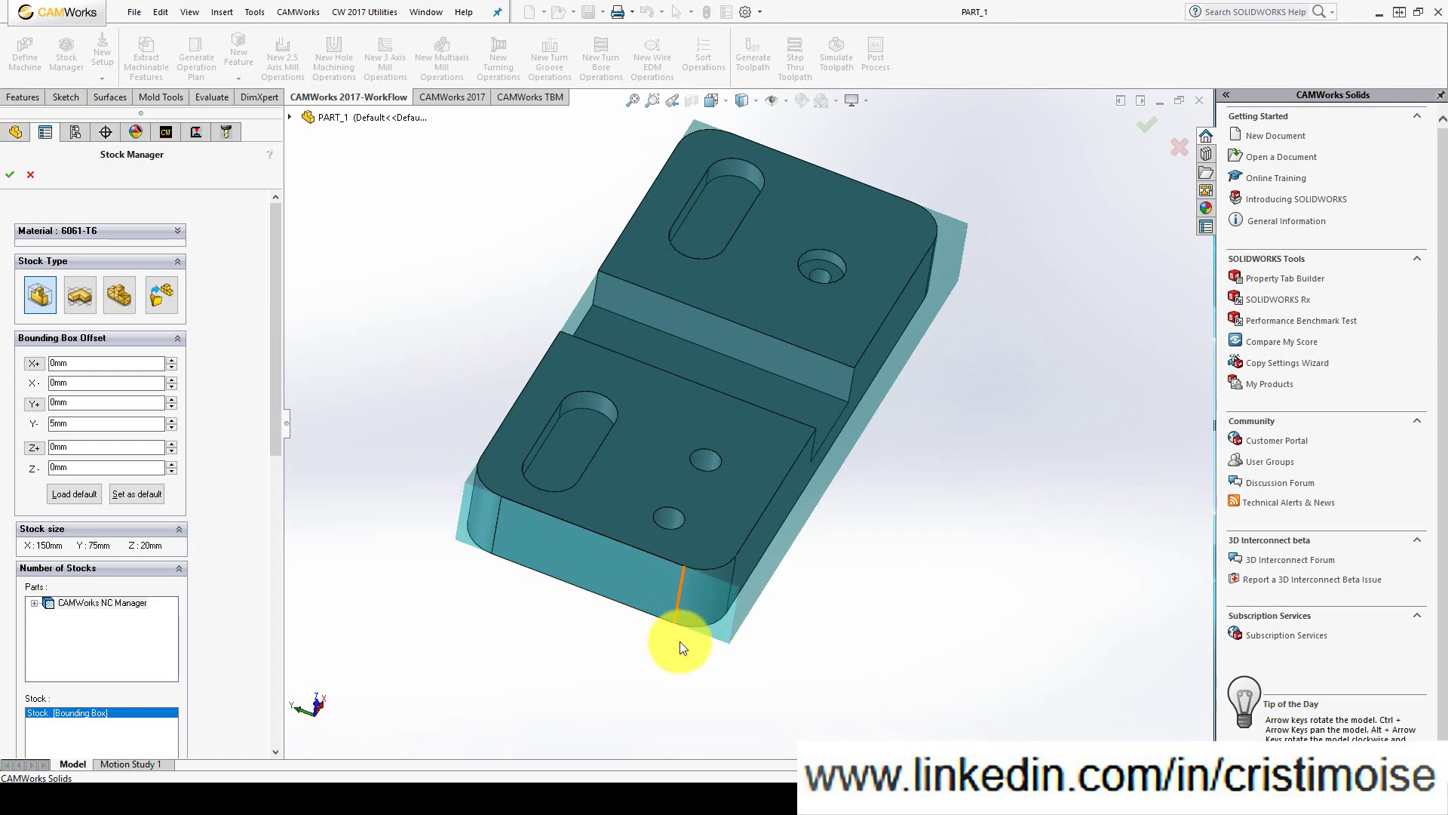
pyautogui.click(83, 424)
pyautogui.write('0')
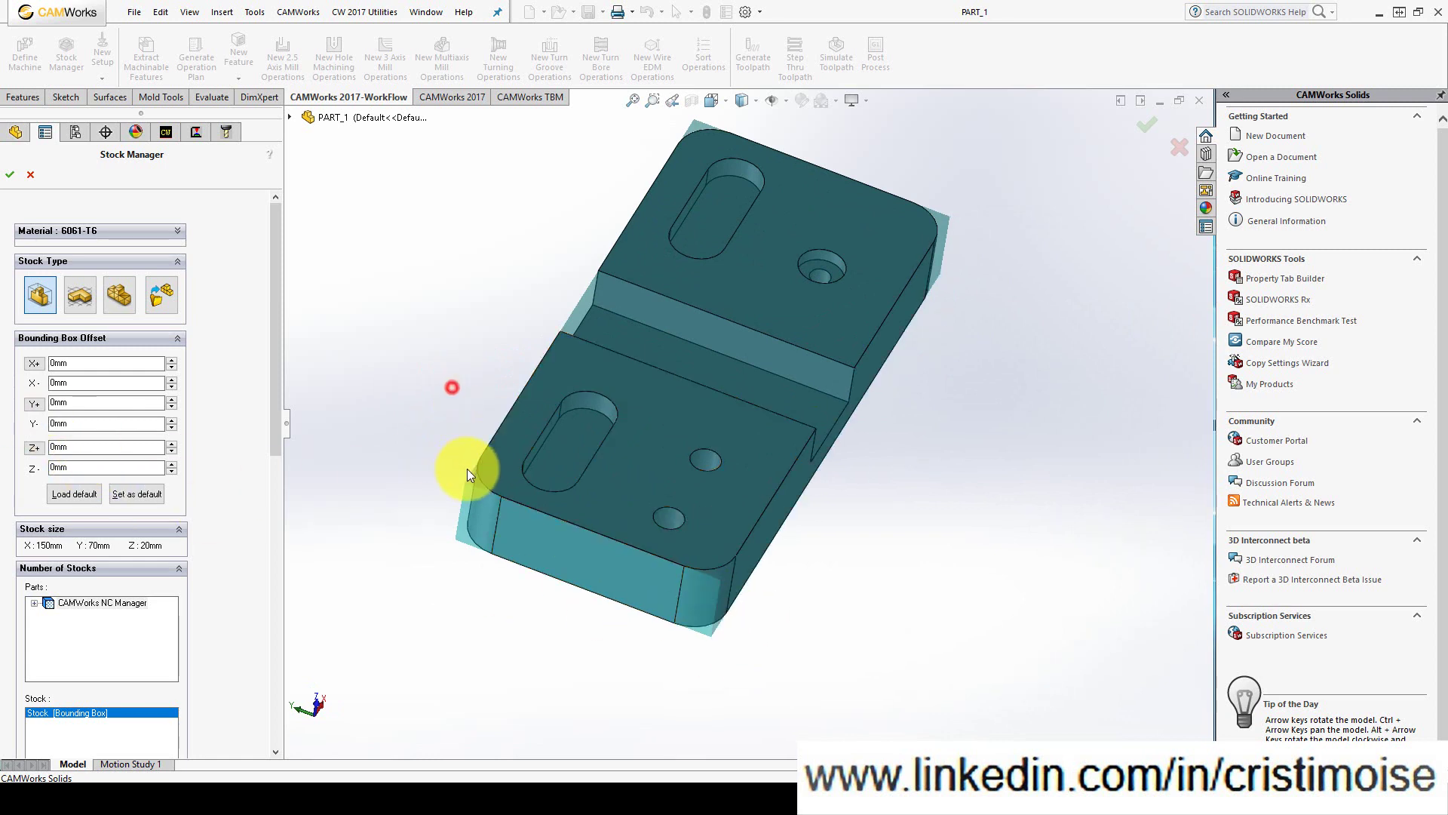
pyautogui.moveTo(475, 467); pyautogui.dragTo(382, 368, button='middle')
pyautogui.click(88, 445)
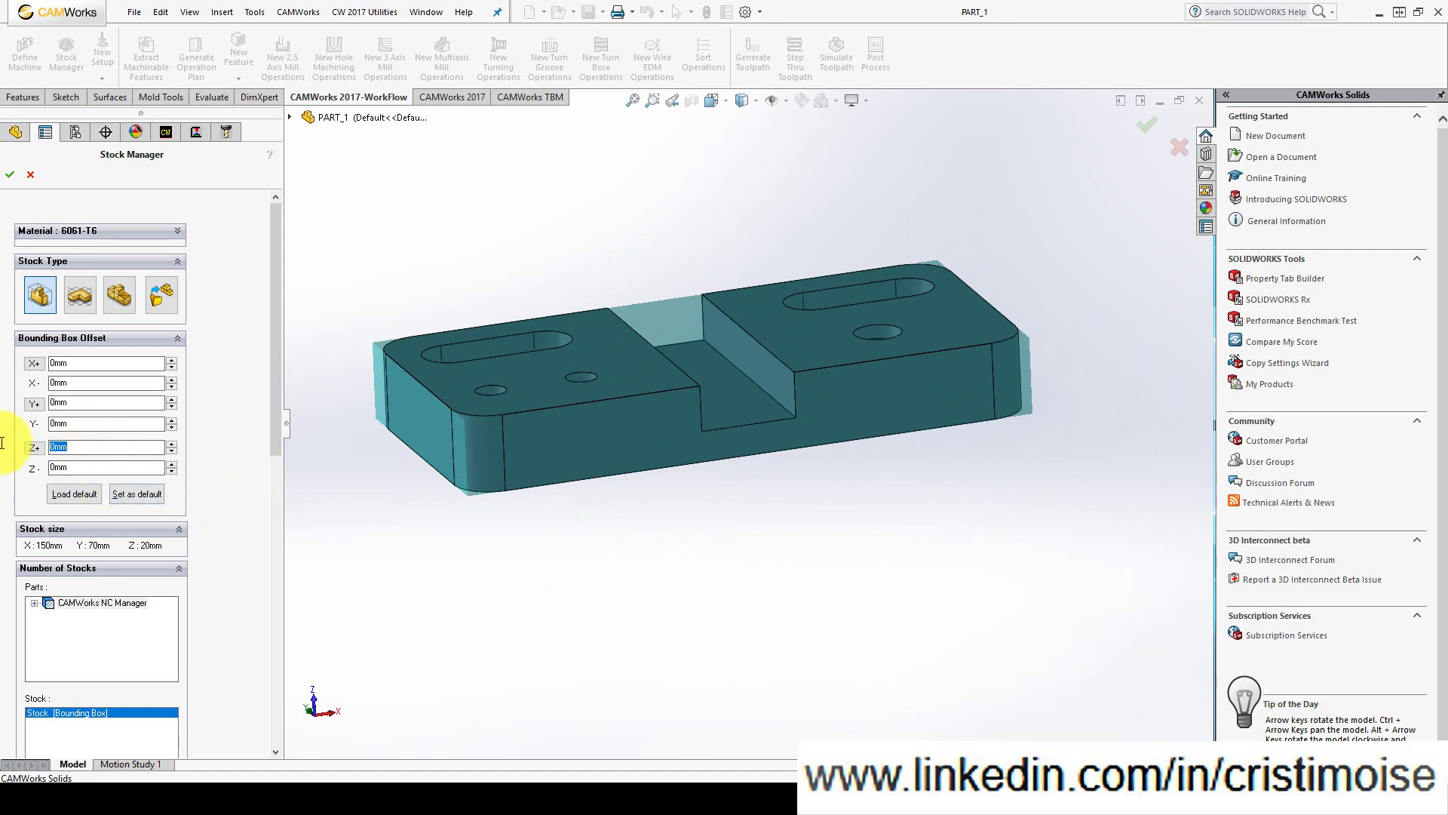
pyautogui.write('5')
pyautogui.click(489, 277)
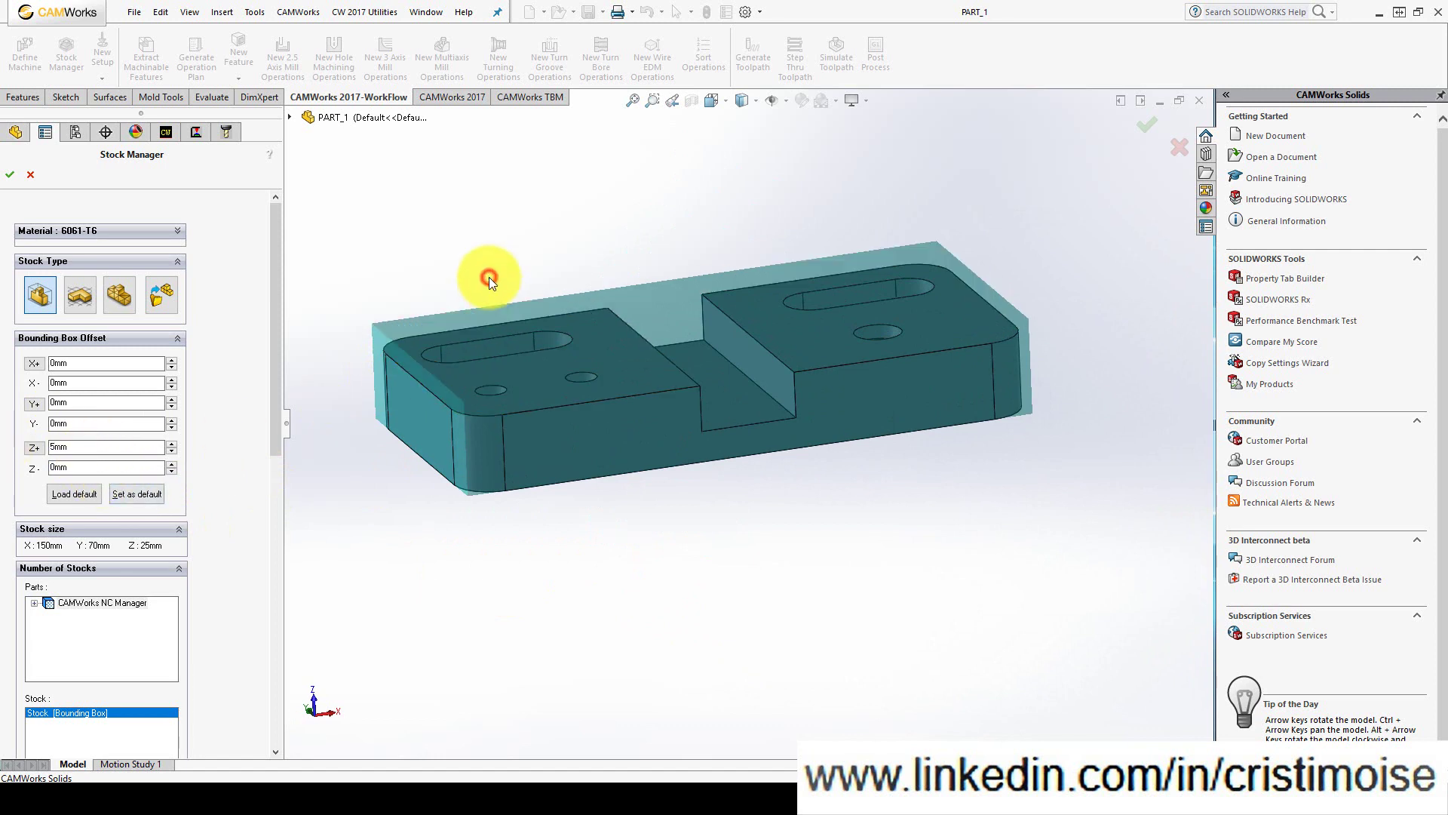
pyautogui.doubleClick(100, 446)
pyautogui.write('0')
pyautogui.click(401, 229)
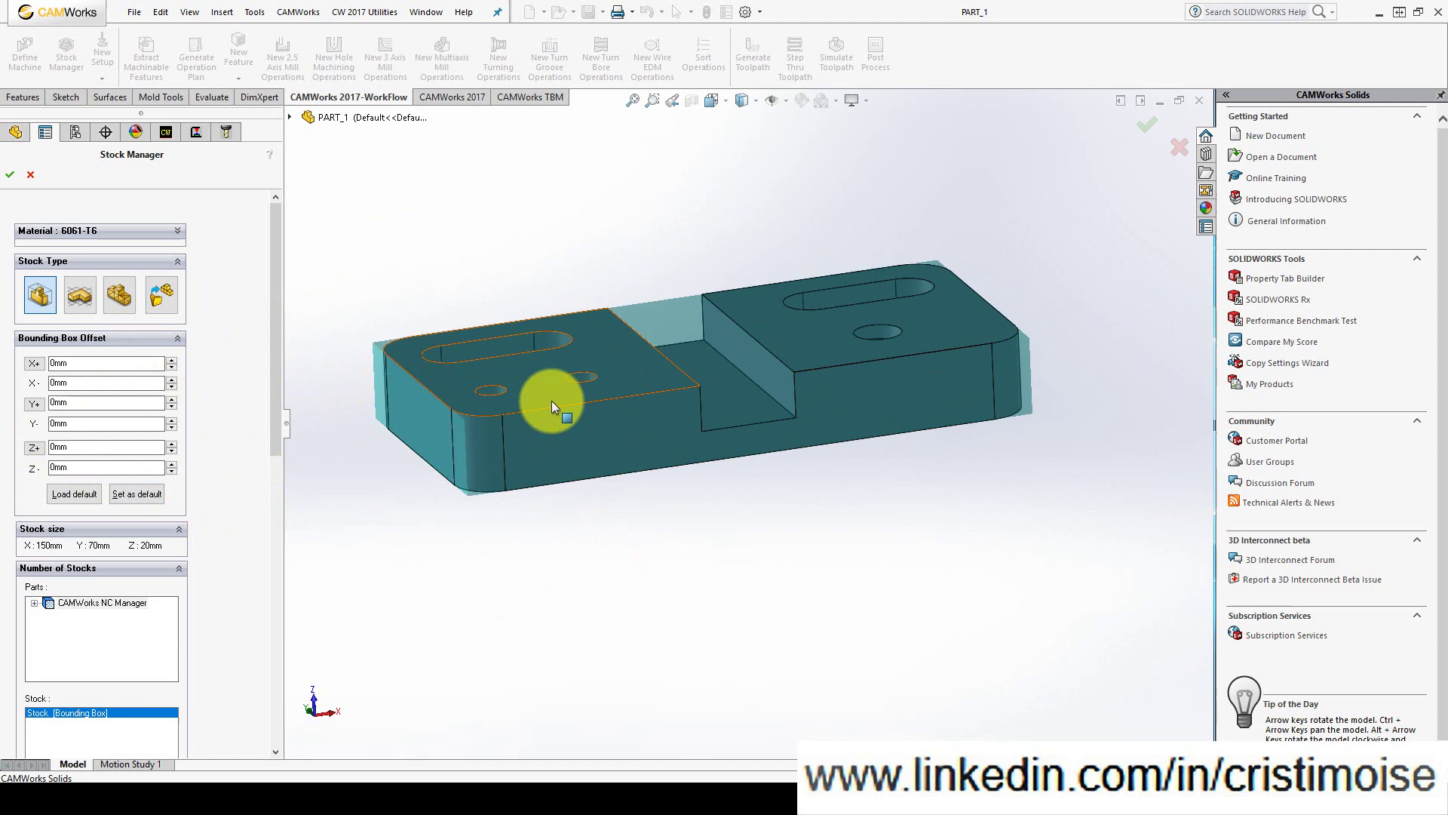
pyautogui.moveTo(553, 406); pyautogui.dragTo(575, 442, button='middle')
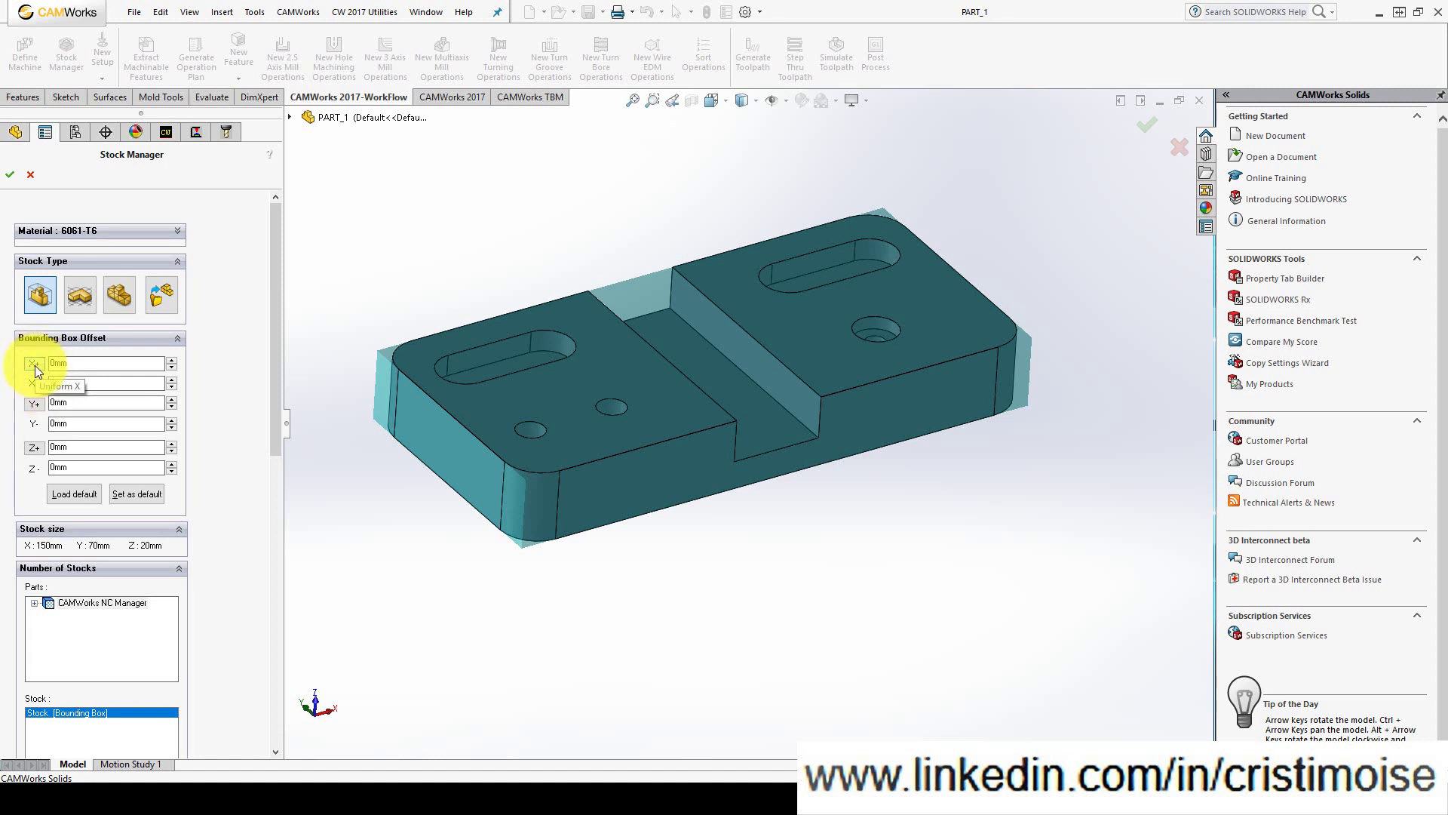
# Step: Make the X, Y and Z offsets symmetric and raise the X+, Y+ and Z+ offsets
pyautogui.click(34, 365)
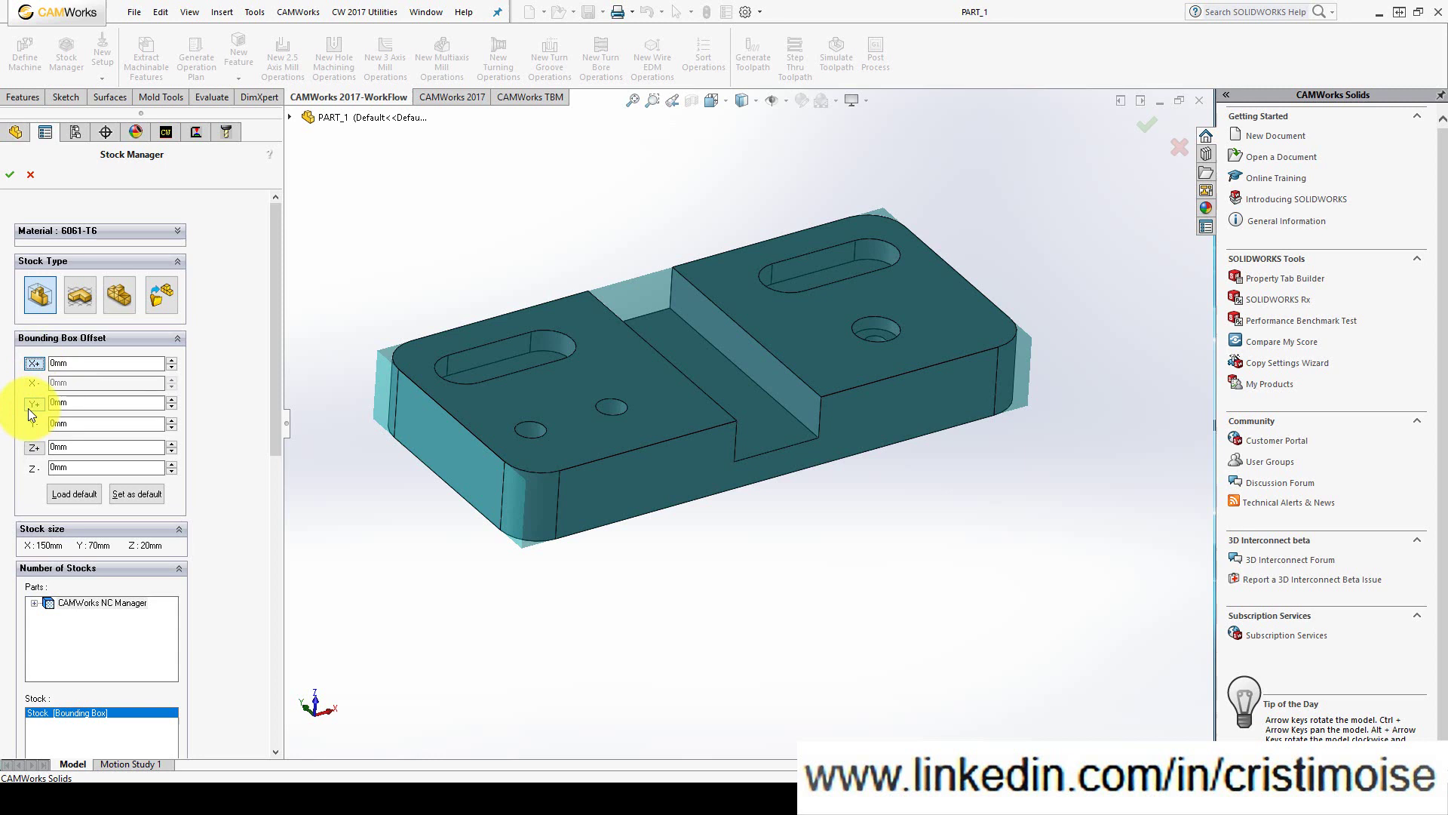
pyautogui.click(29, 405)
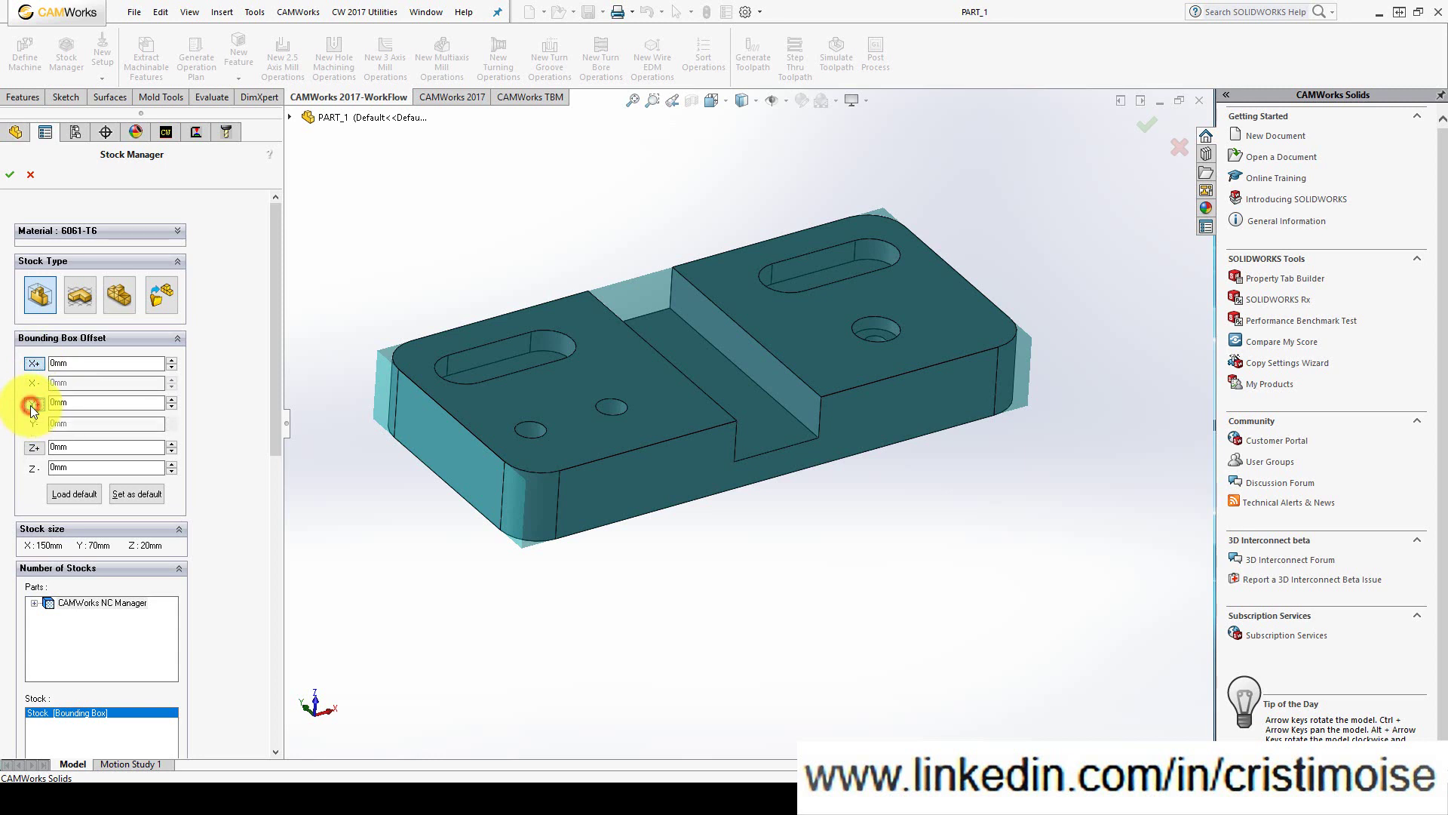
pyautogui.click(35, 452)
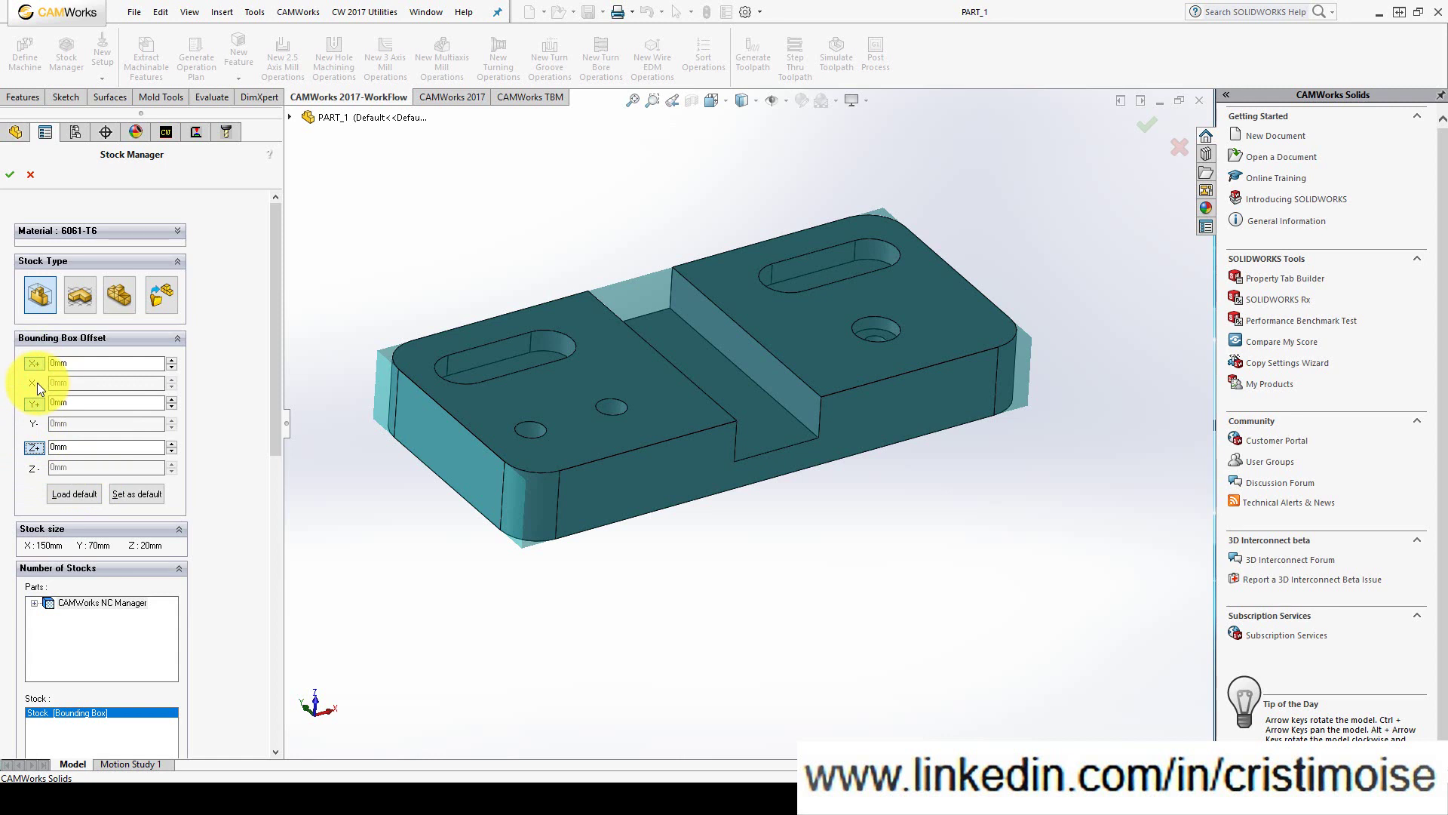
pyautogui.click(172, 360)
pyautogui.click(172, 361)
pyautogui.click(172, 361)
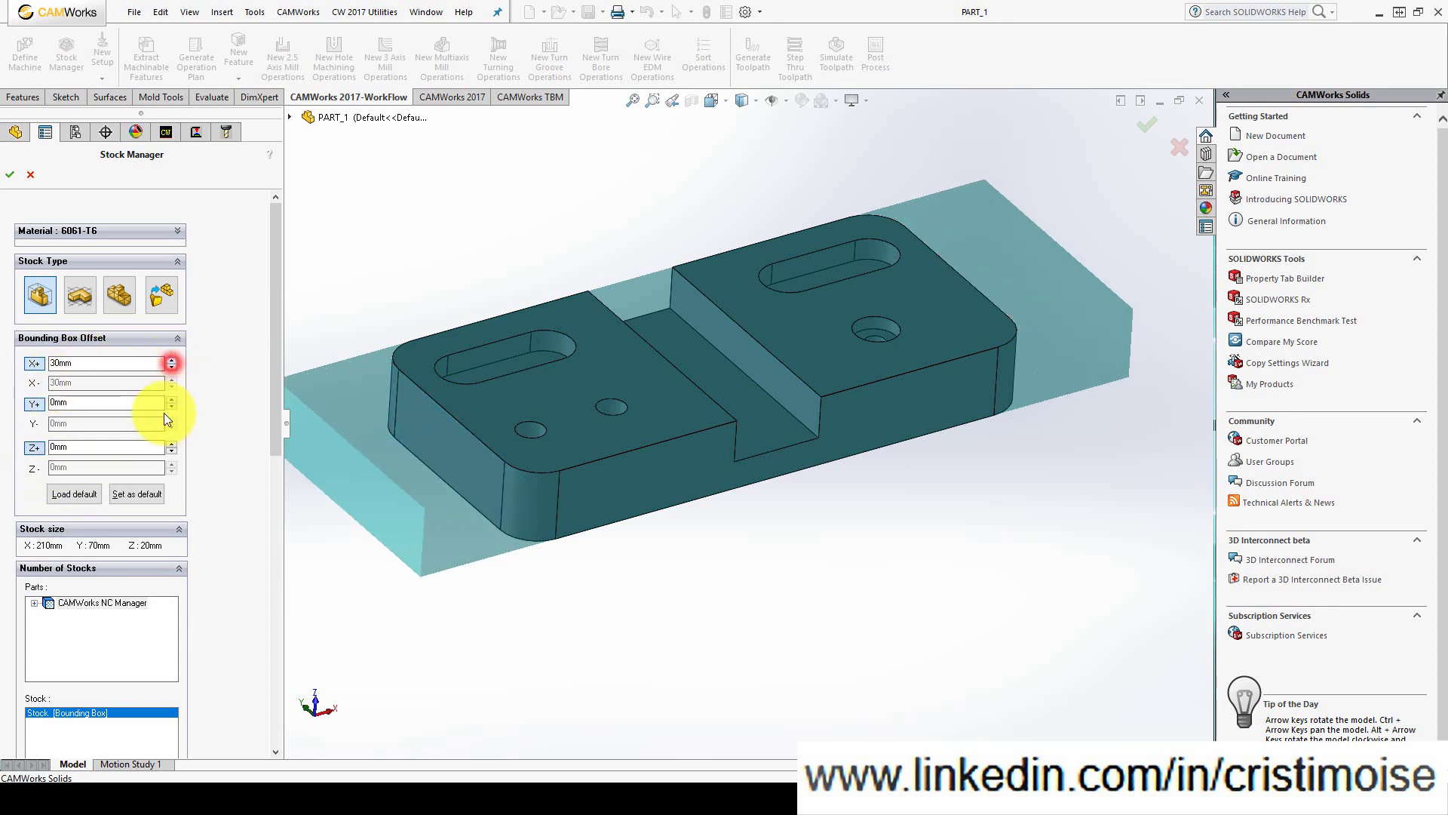
pyautogui.click(172, 399)
pyautogui.click(172, 399)
pyautogui.click(172, 443)
pyautogui.click(172, 443)
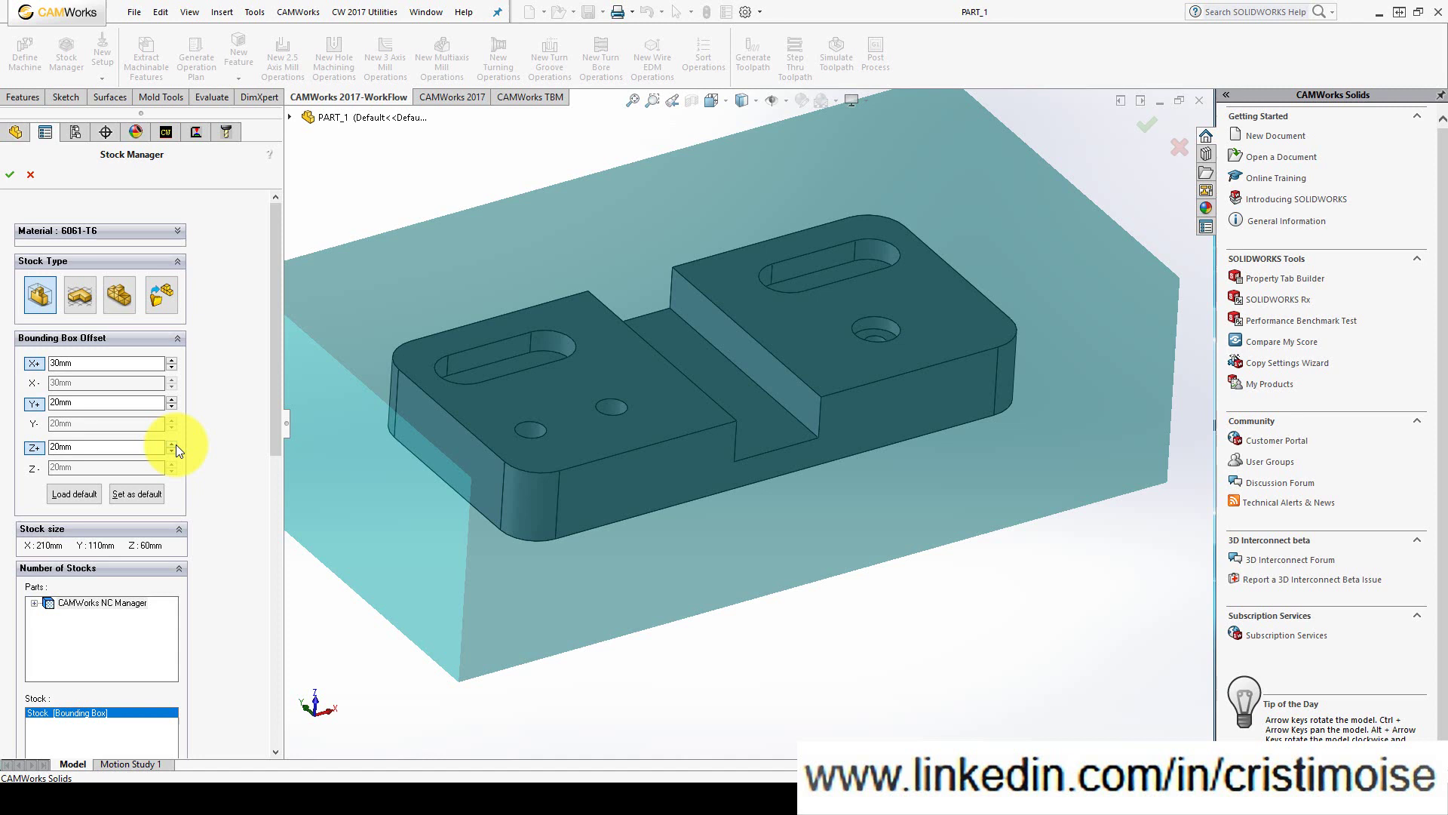
# Step: Reset the X+, Y+ and Z+ offsets to 0mm so the stock is 150 × 70 × 20 mm
pyautogui.doubleClick(70, 362)
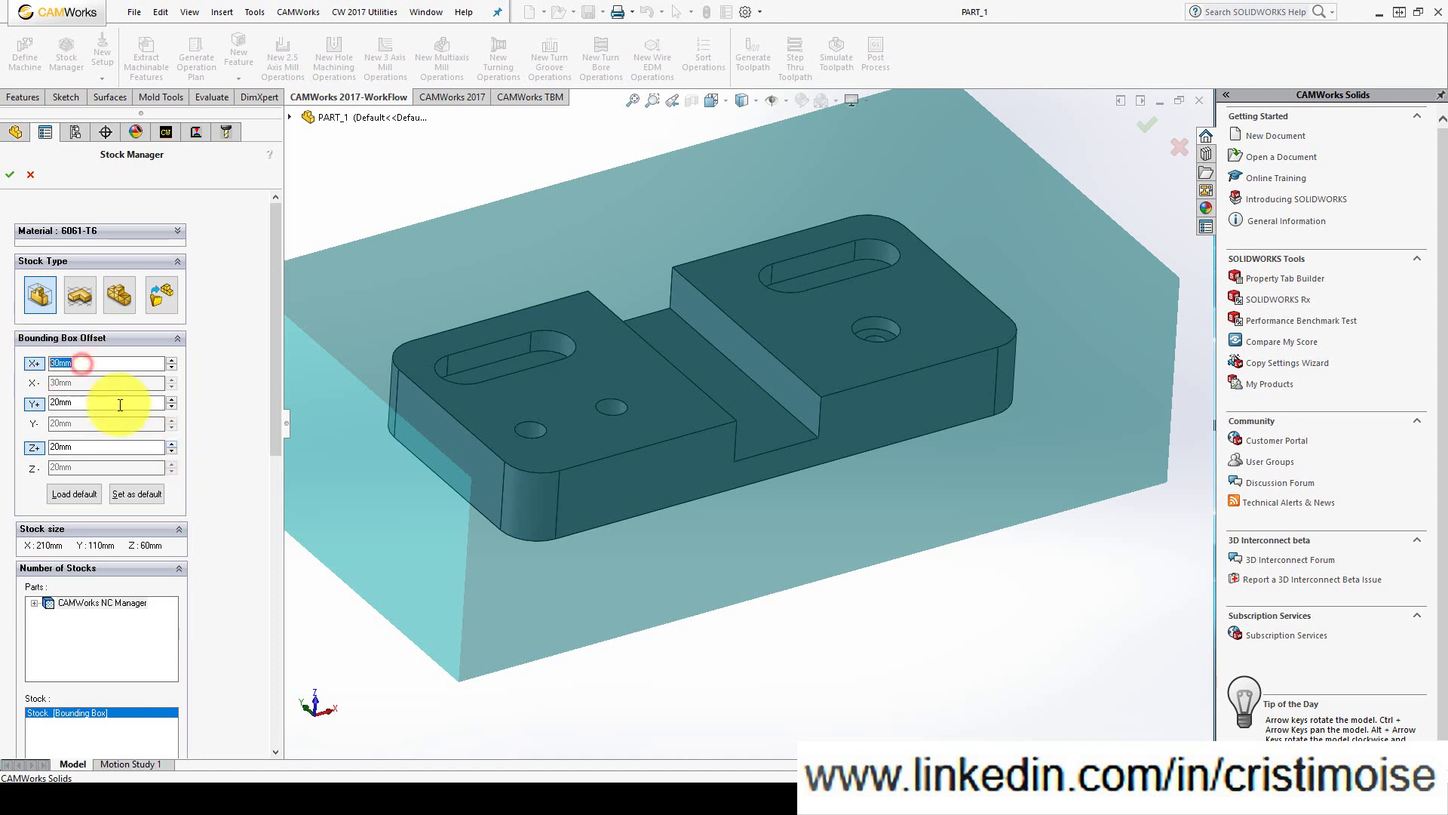
pyautogui.write('0')
pyautogui.doubleClick(90, 402)
pyautogui.write('0')
pyautogui.doubleClick(91, 446)
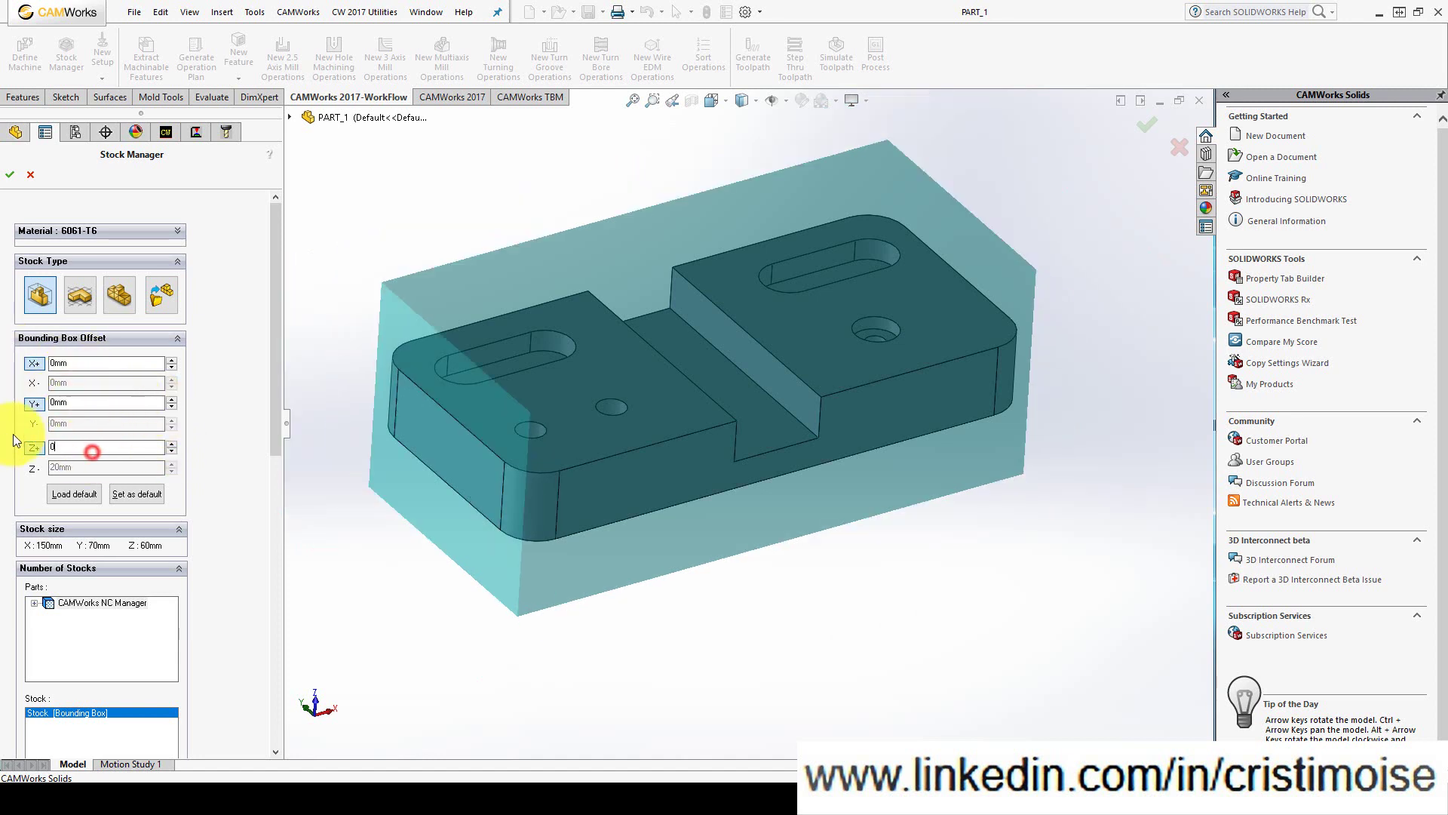
pyautogui.write('0')
pyautogui.click(91, 367)
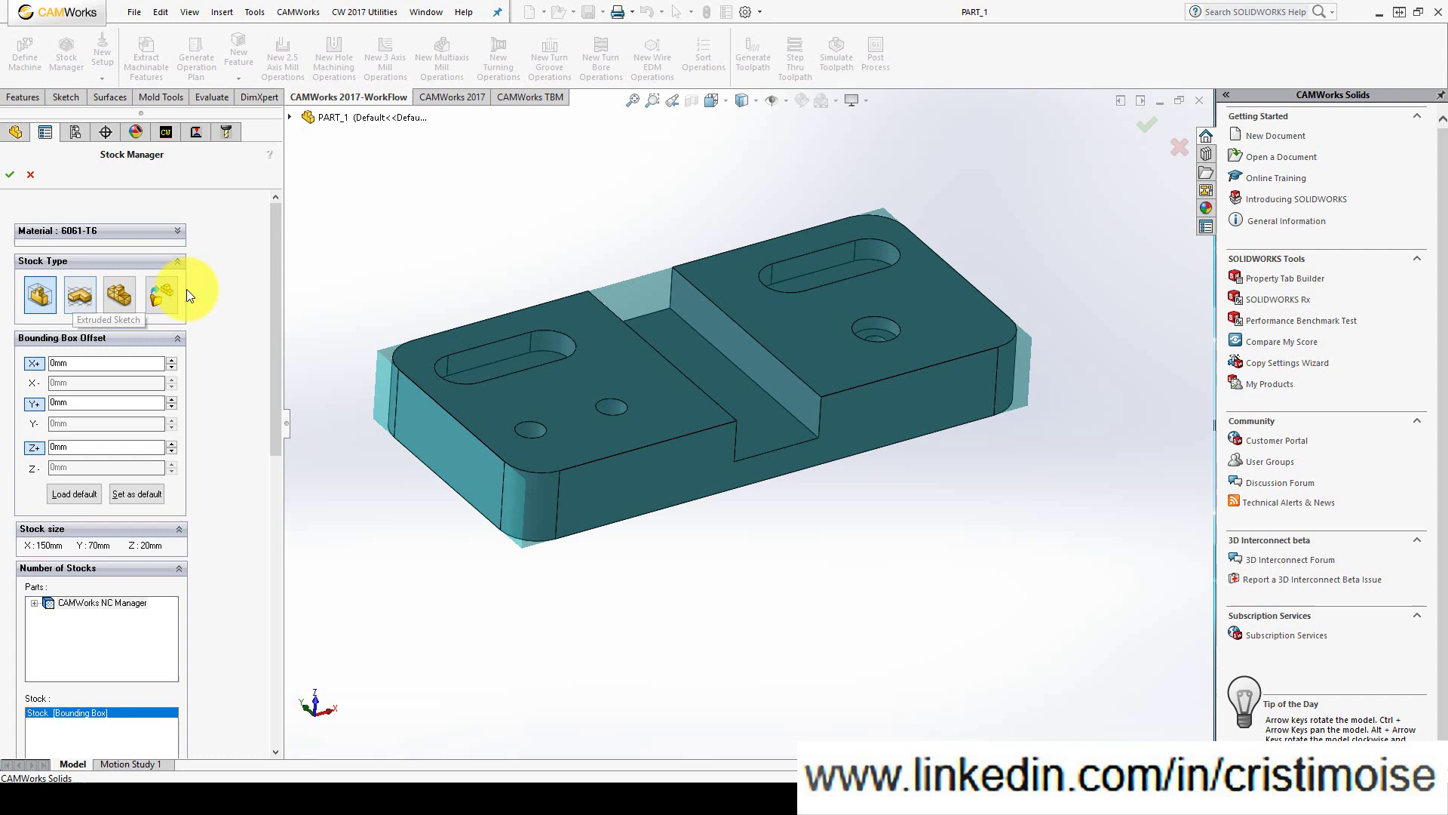
# Step: Accept the zero-offset bounding-box stock definition in Stock Manager
pyautogui.click(10, 174)
pyautogui.click(485, 228)
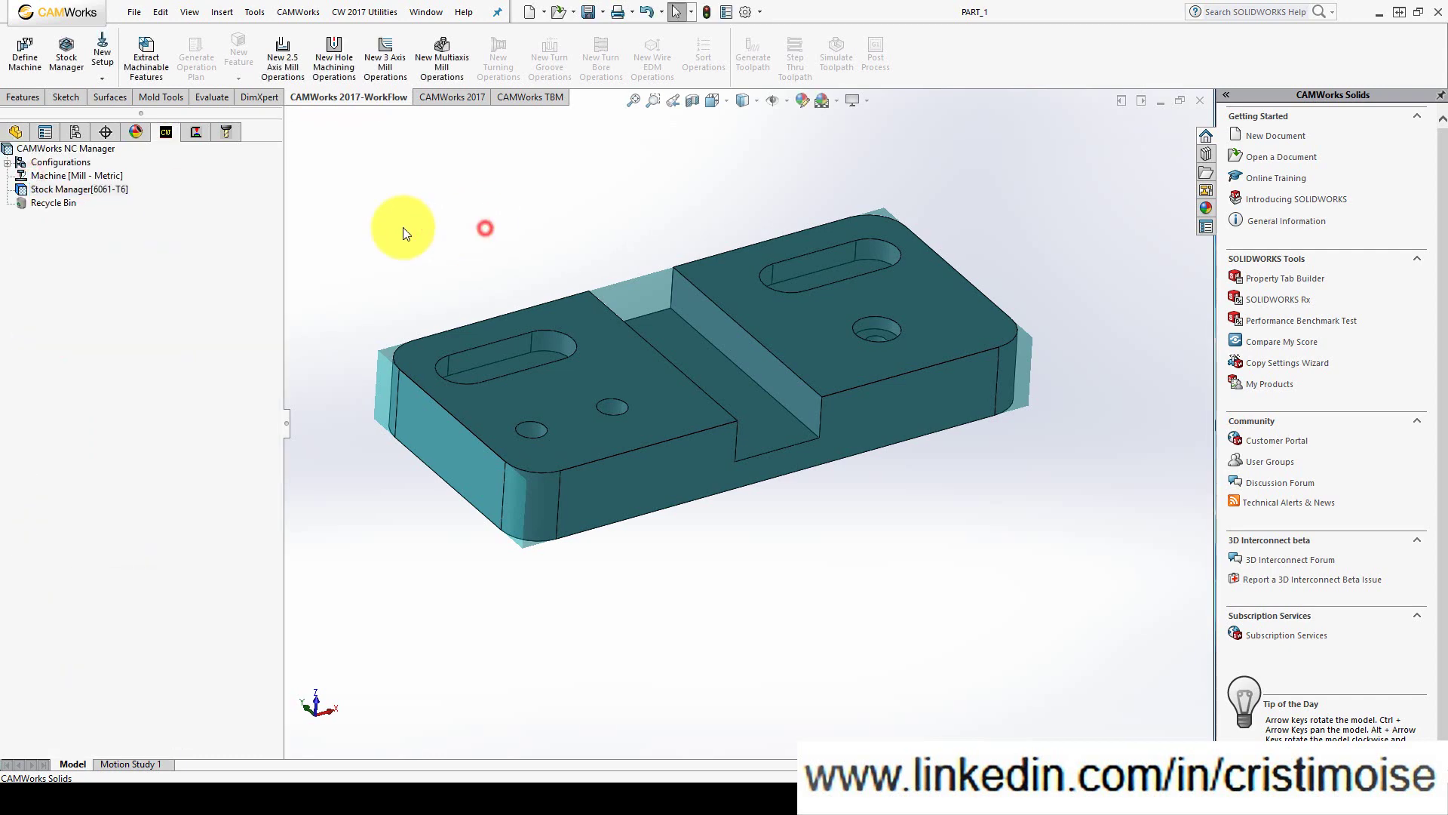
pyautogui.click(66, 97)
pyautogui.scroll(-3, 653, 361)
pyautogui.scroll(4, 657, 385)
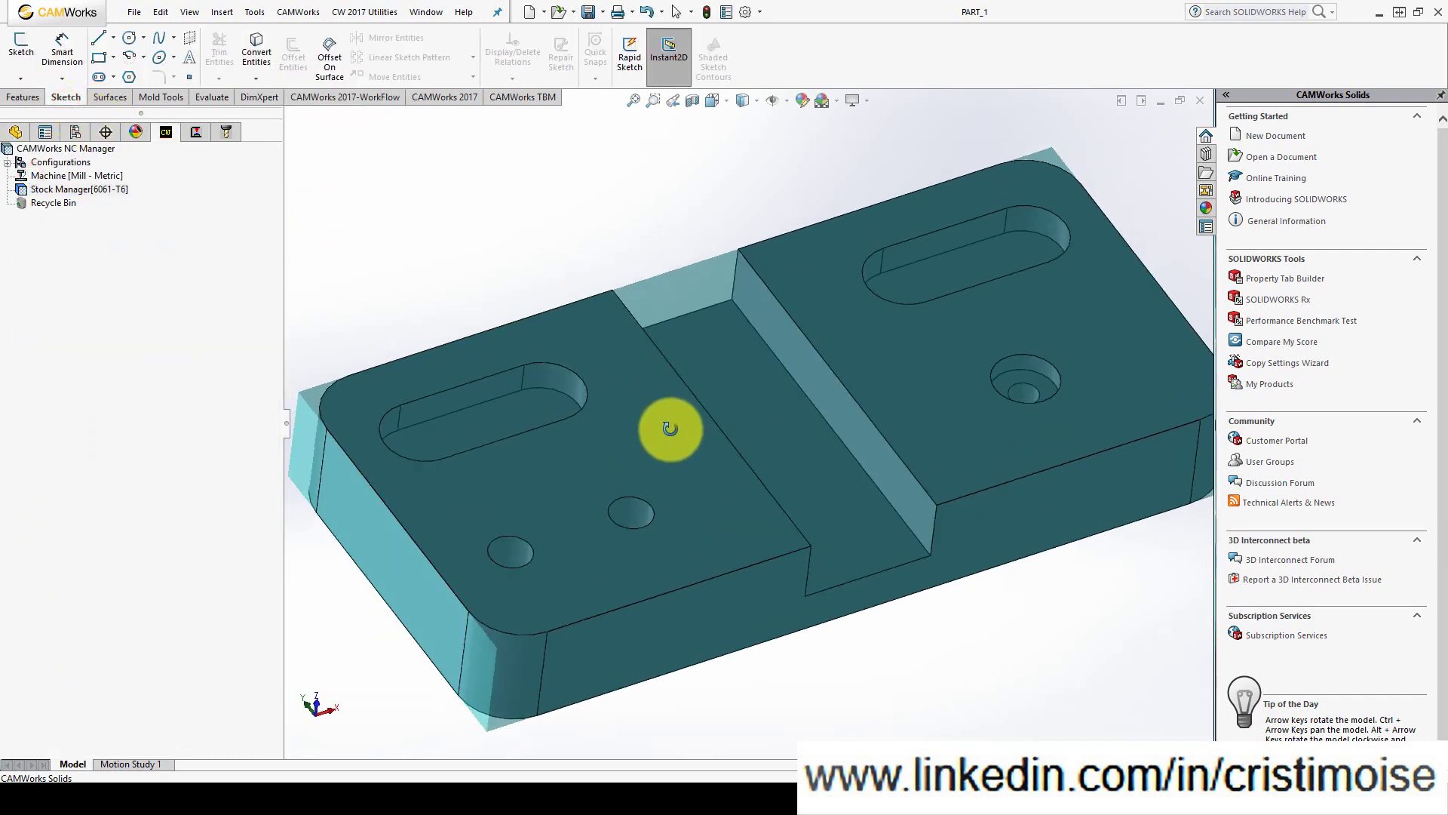
# Step: Sketch a corner rectangle on the plate face that fully encloses its outline
pyautogui.click(31, 63)
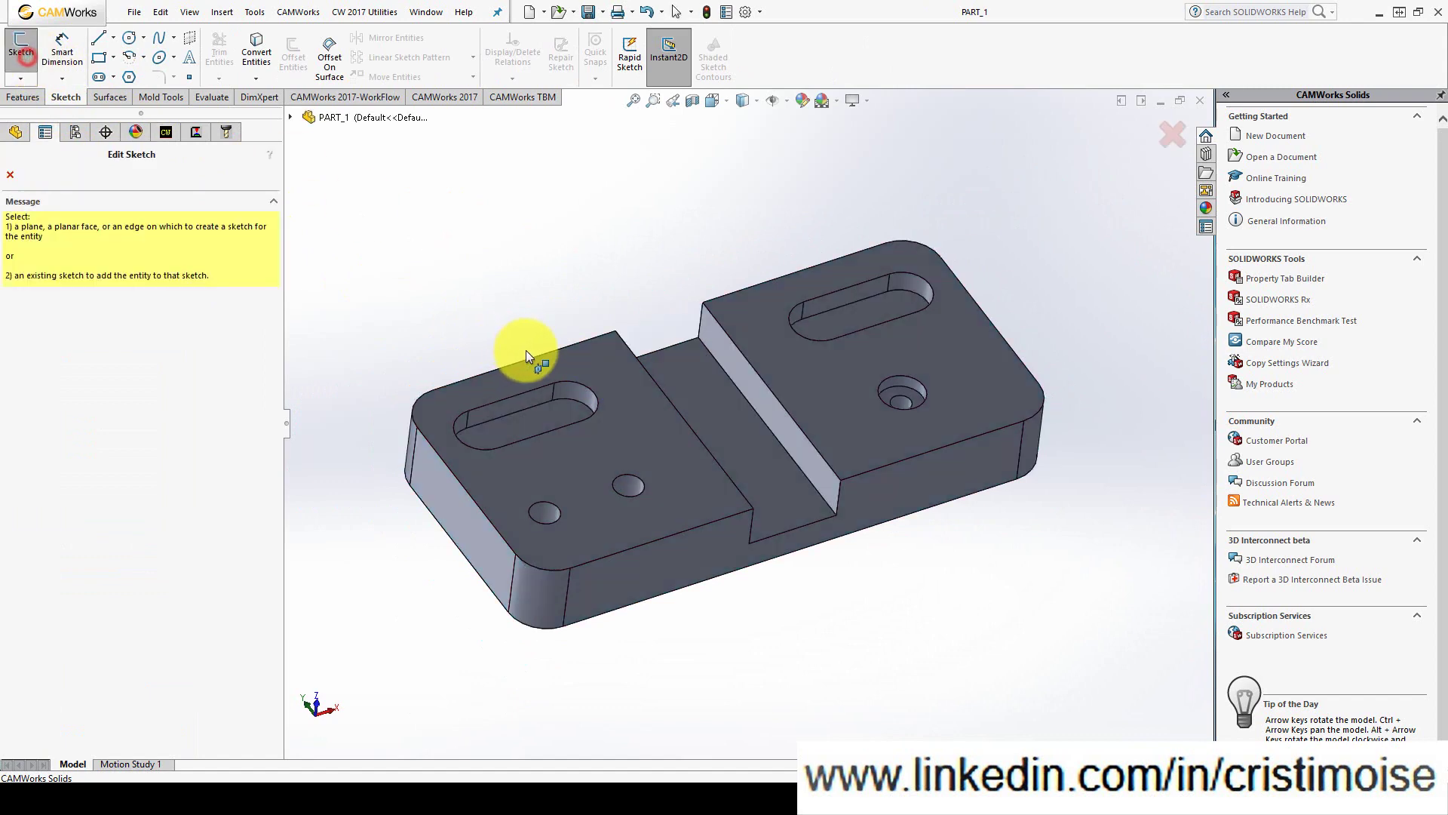
pyautogui.click(581, 365)
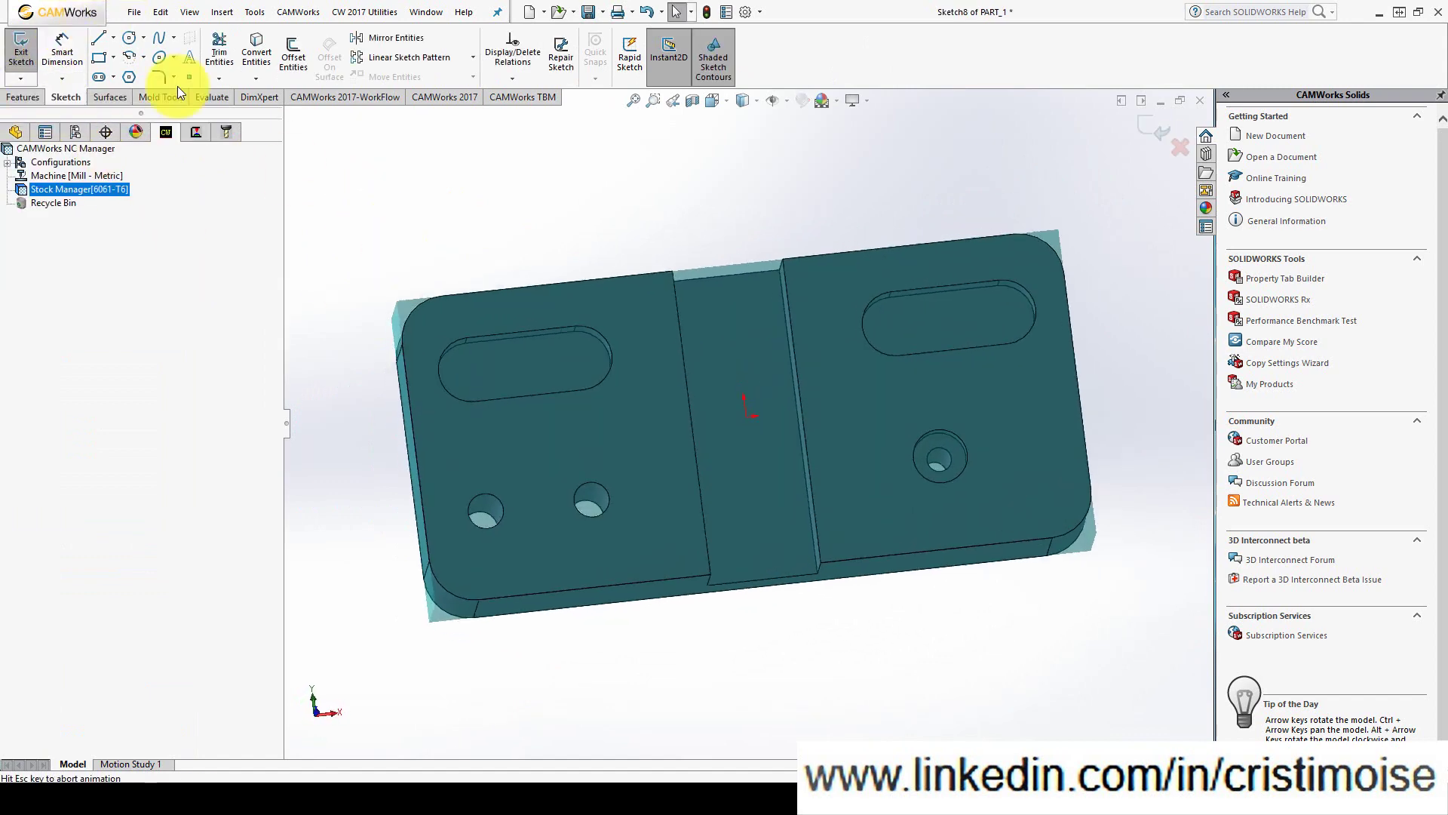
pyautogui.click(99, 57)
pyautogui.click(335, 178)
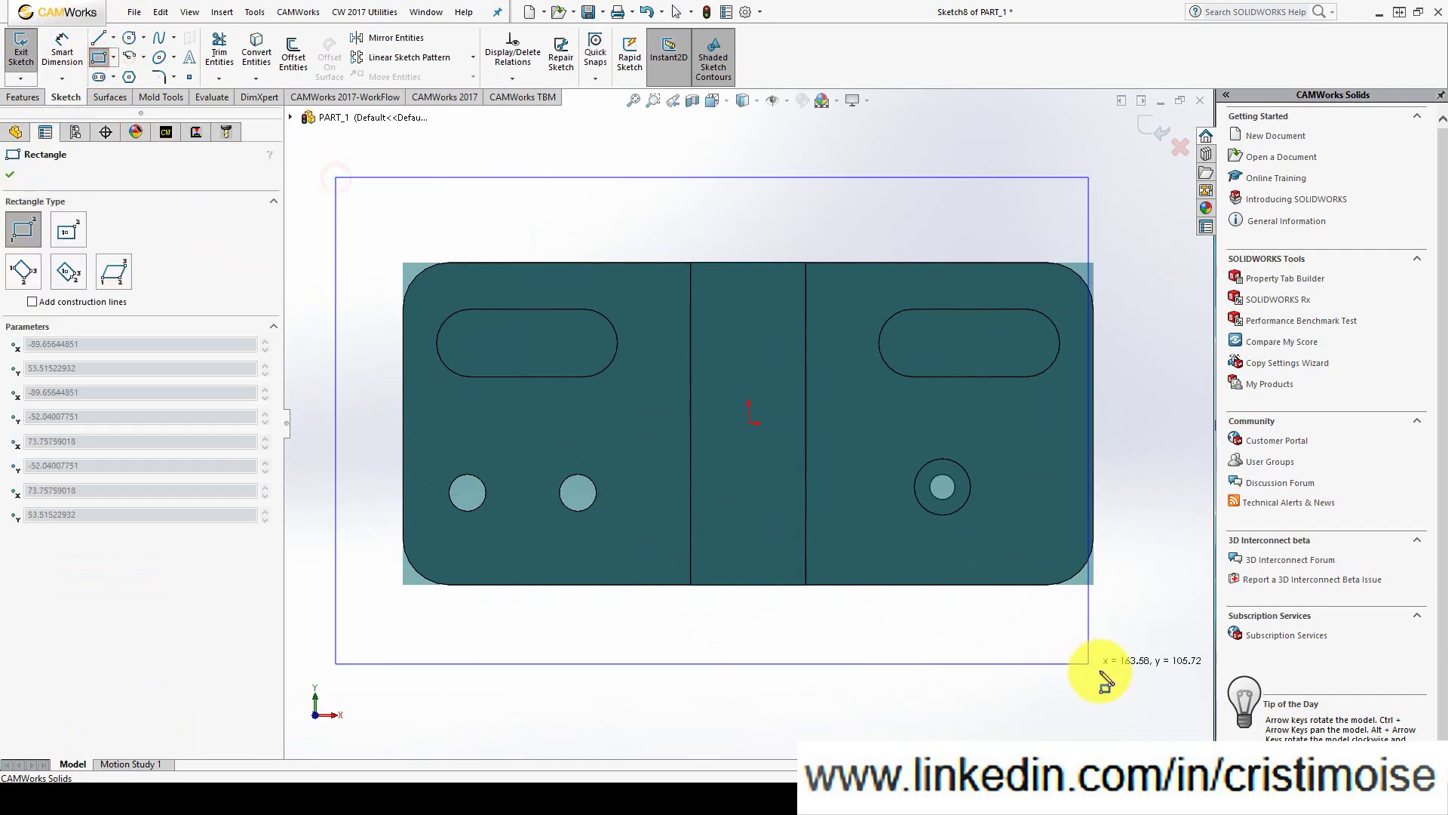
pyautogui.click(1137, 654)
pyautogui.click(1153, 139)
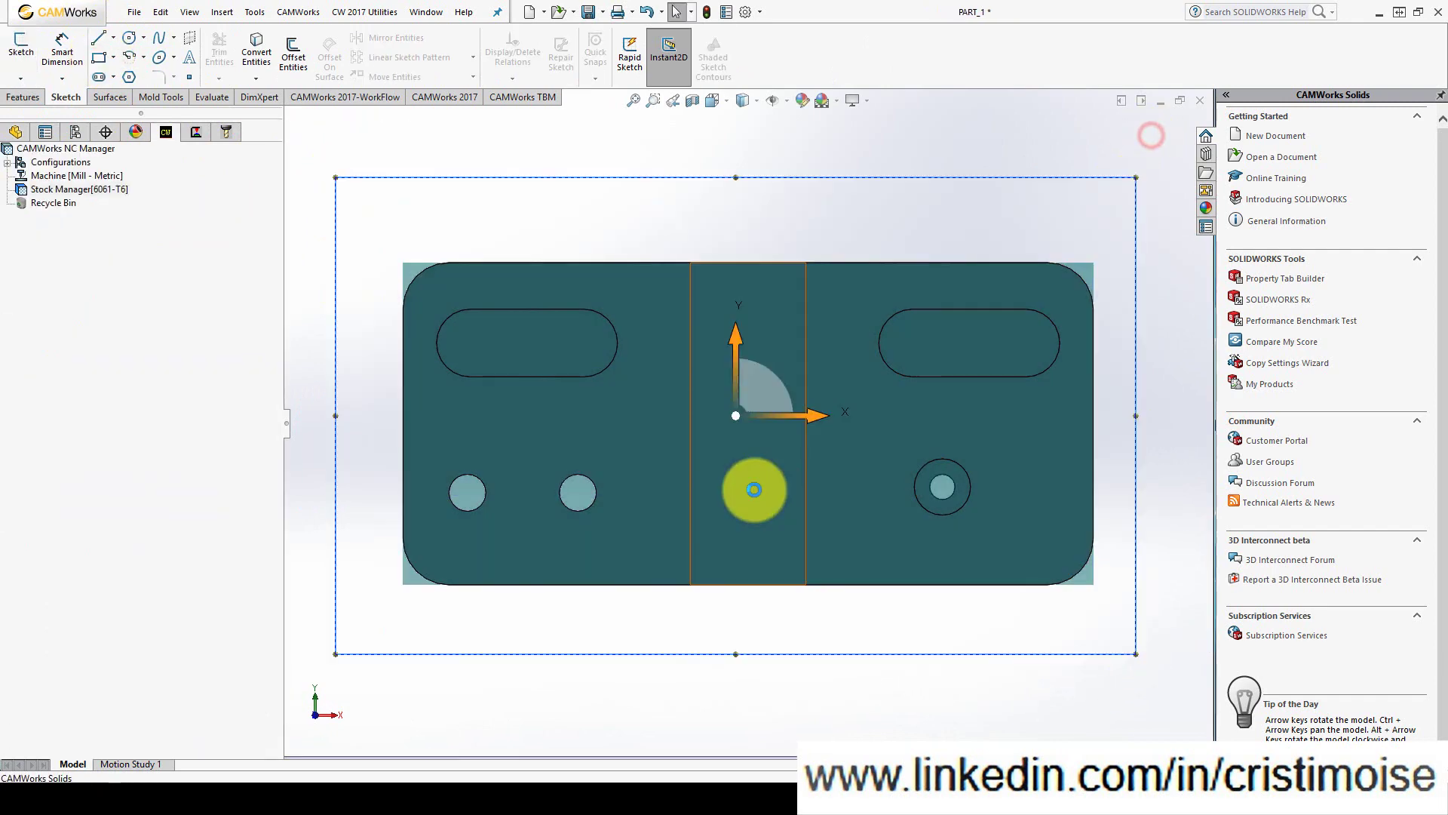
# Step: Redefine the stock as an Extruded Sketch using Sketch8 as the profile
pyautogui.rightClick(77, 194)
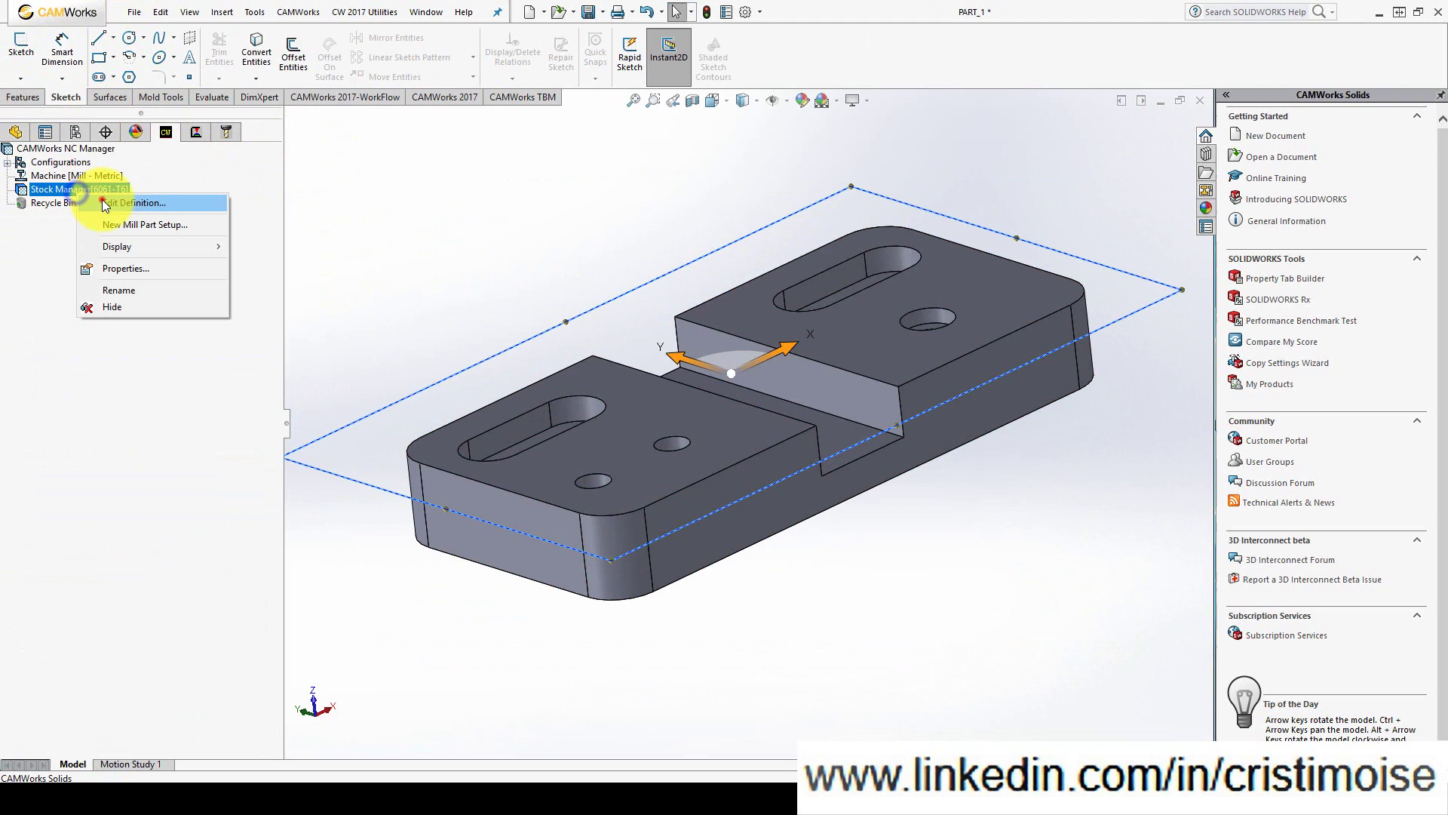
pyautogui.click(143, 225)
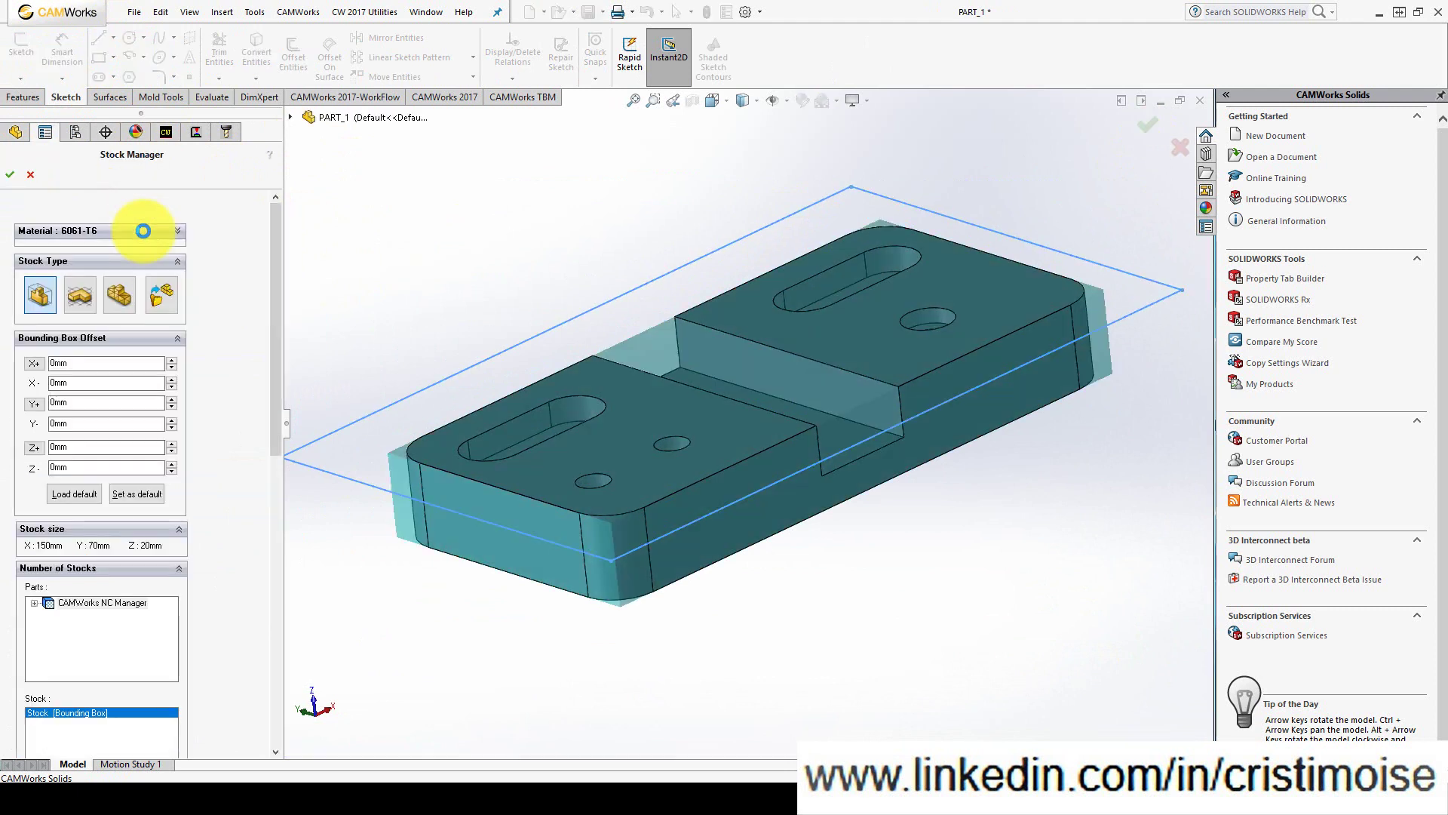
pyautogui.click(73, 292)
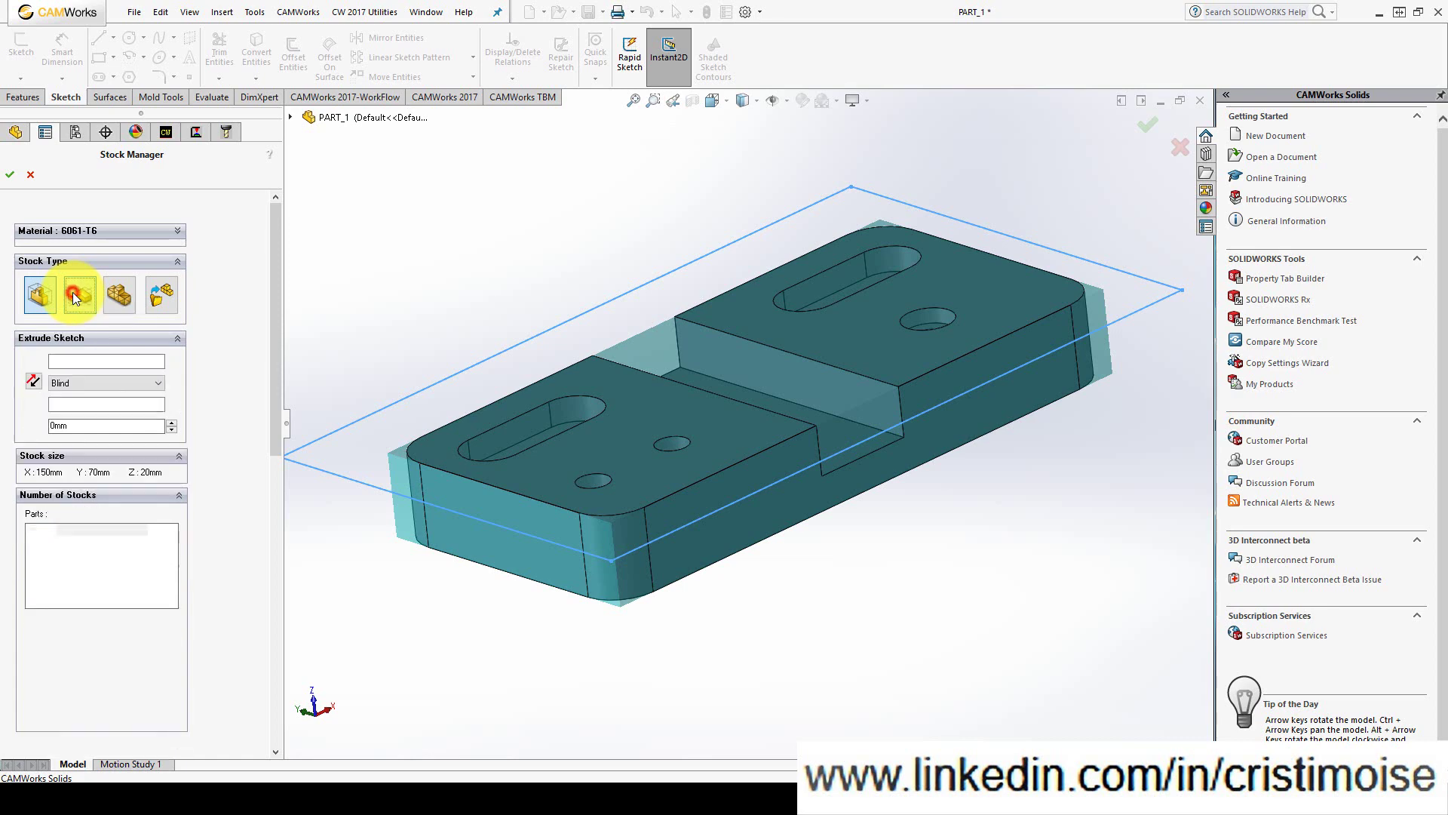
pyautogui.click(291, 117)
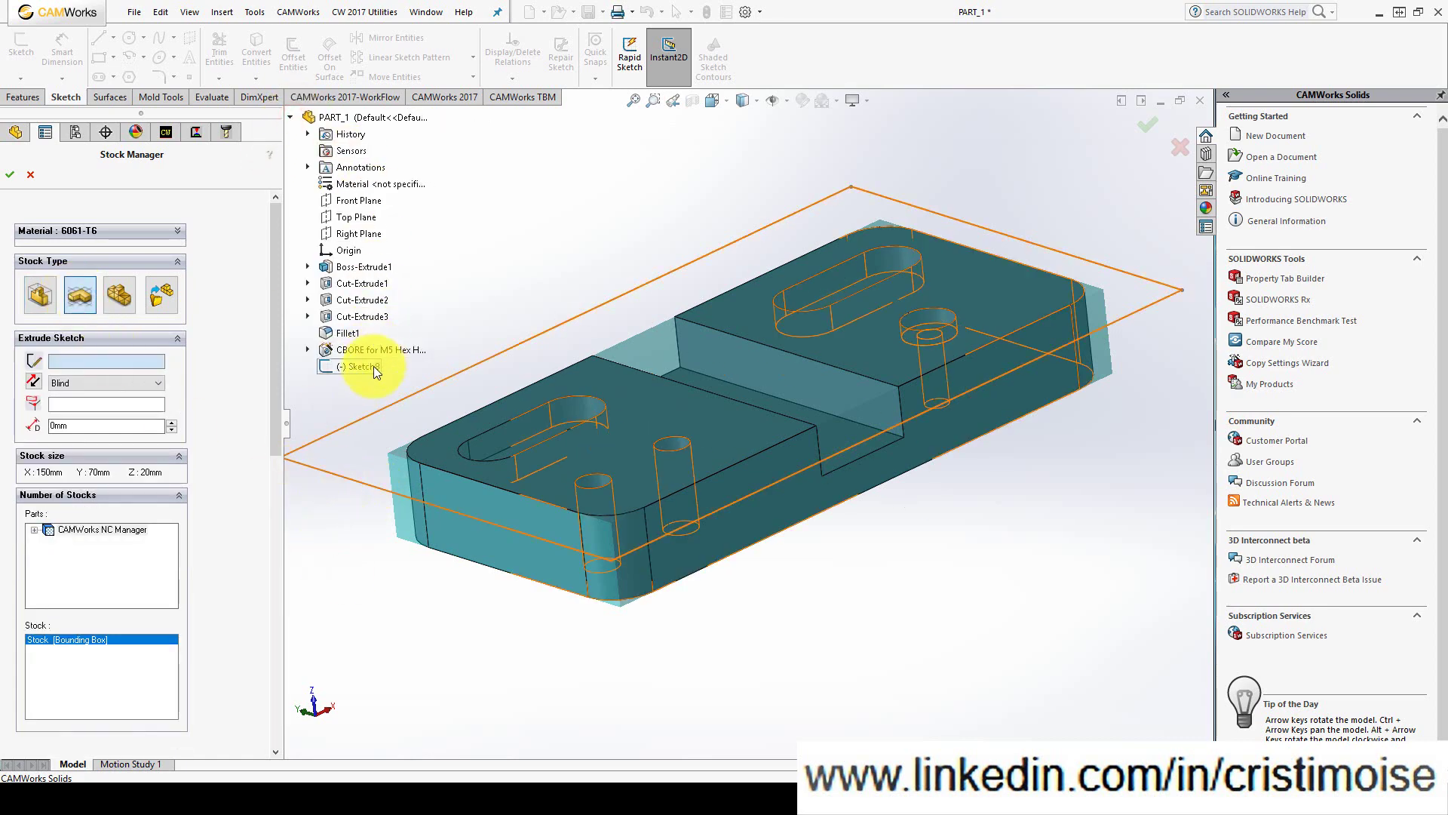
pyautogui.click(373, 367)
# Step: Set the extrusion depth to 20mm, giving a 173.9 × 103.59 × 20mm stock block
pyautogui.moveTo(424, 530)
pyautogui.mouseDown(button='middle')
pyautogui.moveTo(489, 492)
pyautogui.moveTo(475, 414)
pyautogui.moveTo(478, 443)
pyautogui.mouseUp(button='middle')
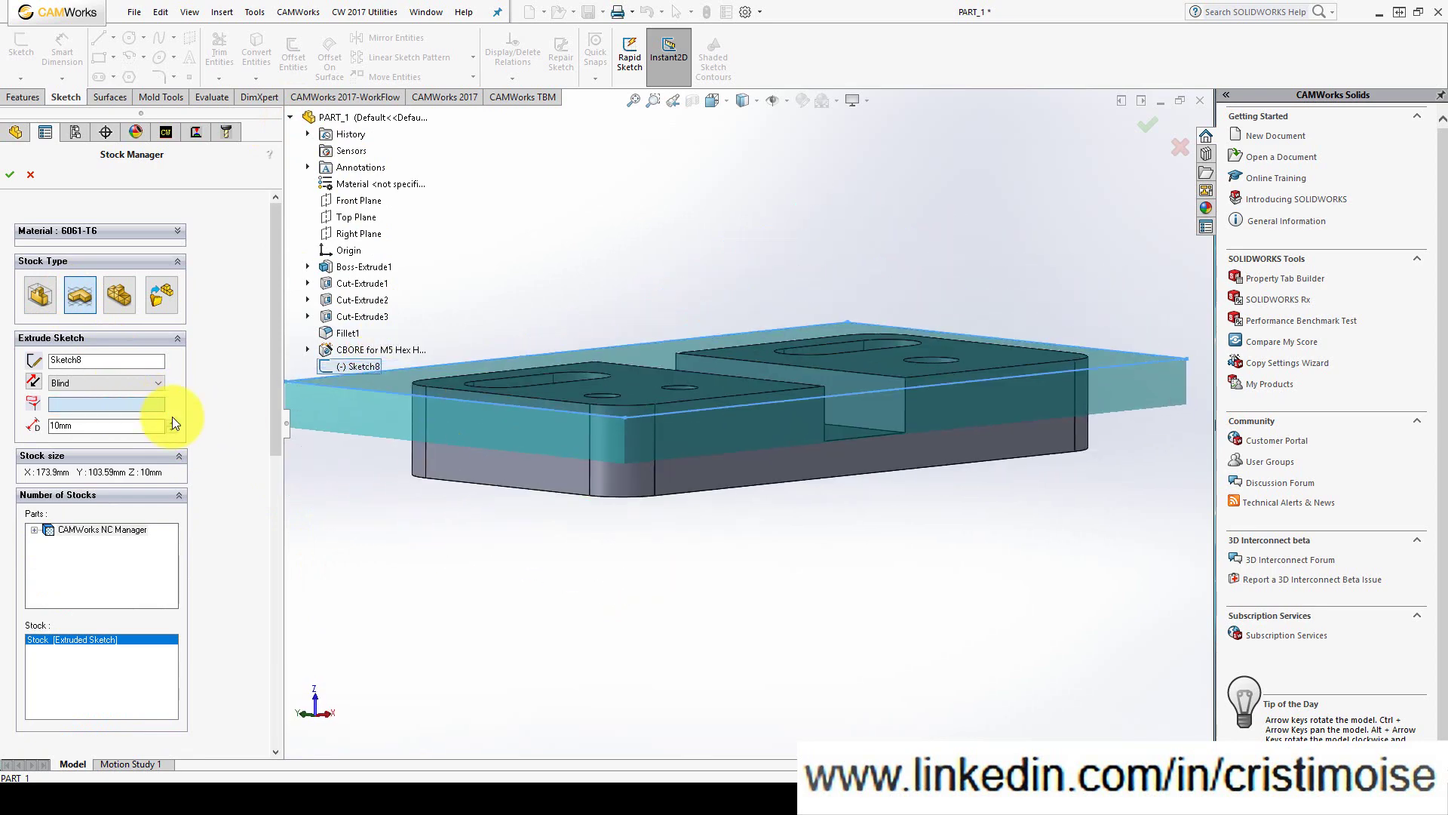
pyautogui.moveTo(487, 508); pyautogui.dragTo(395, 527, button='middle')
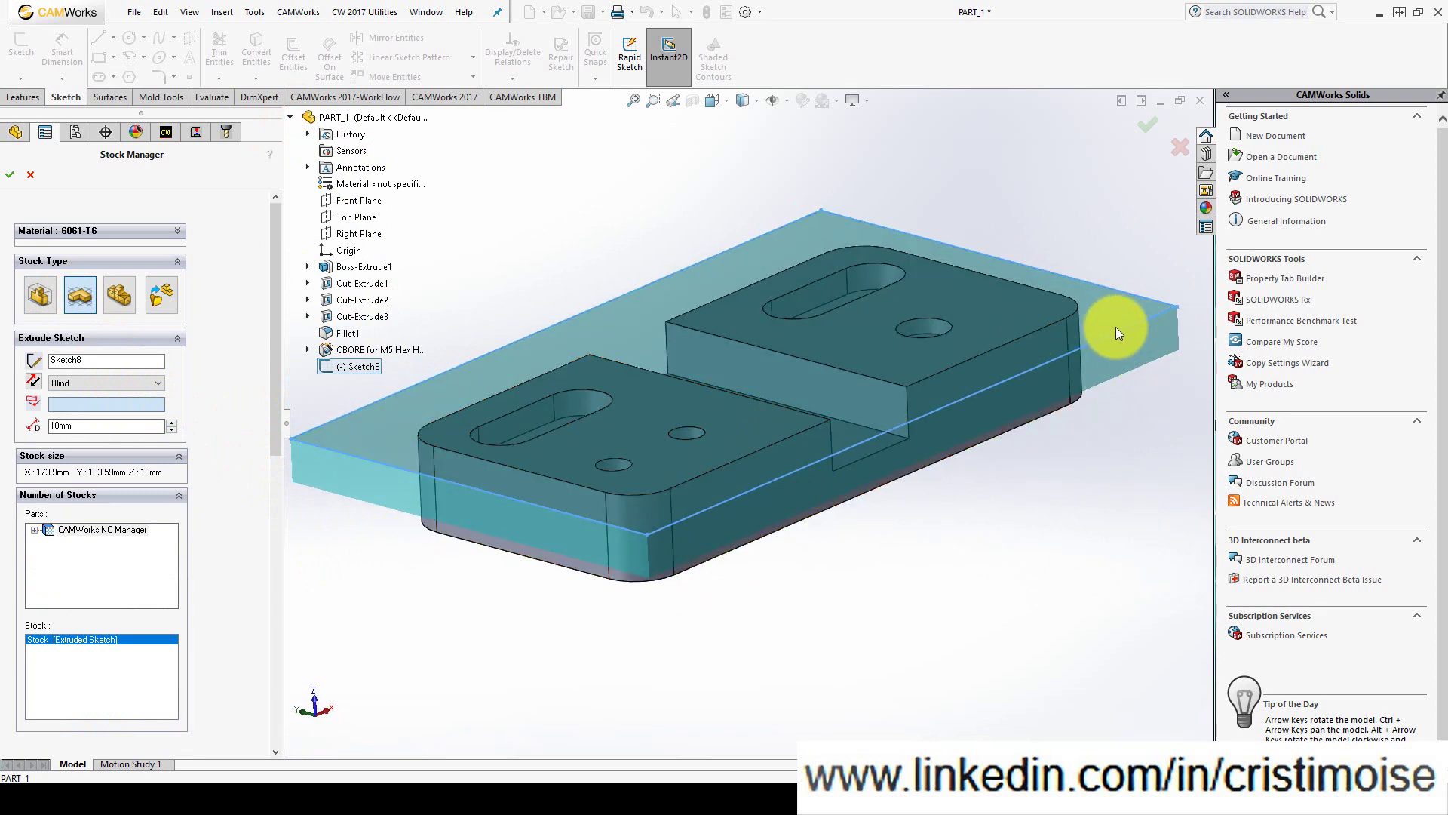
pyautogui.moveTo(442, 526); pyautogui.dragTo(437, 496, button='middle')
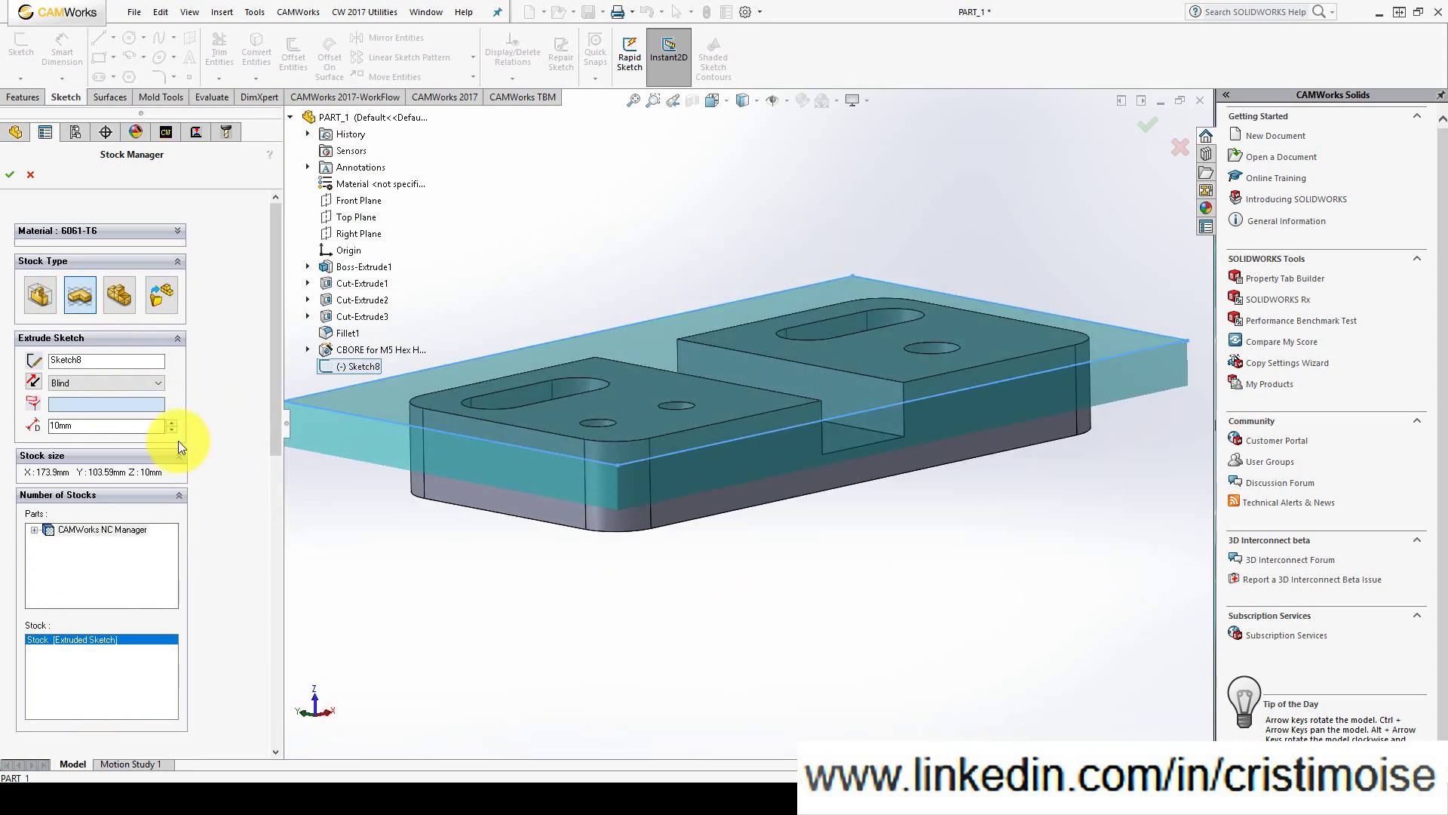
pyautogui.click(169, 424)
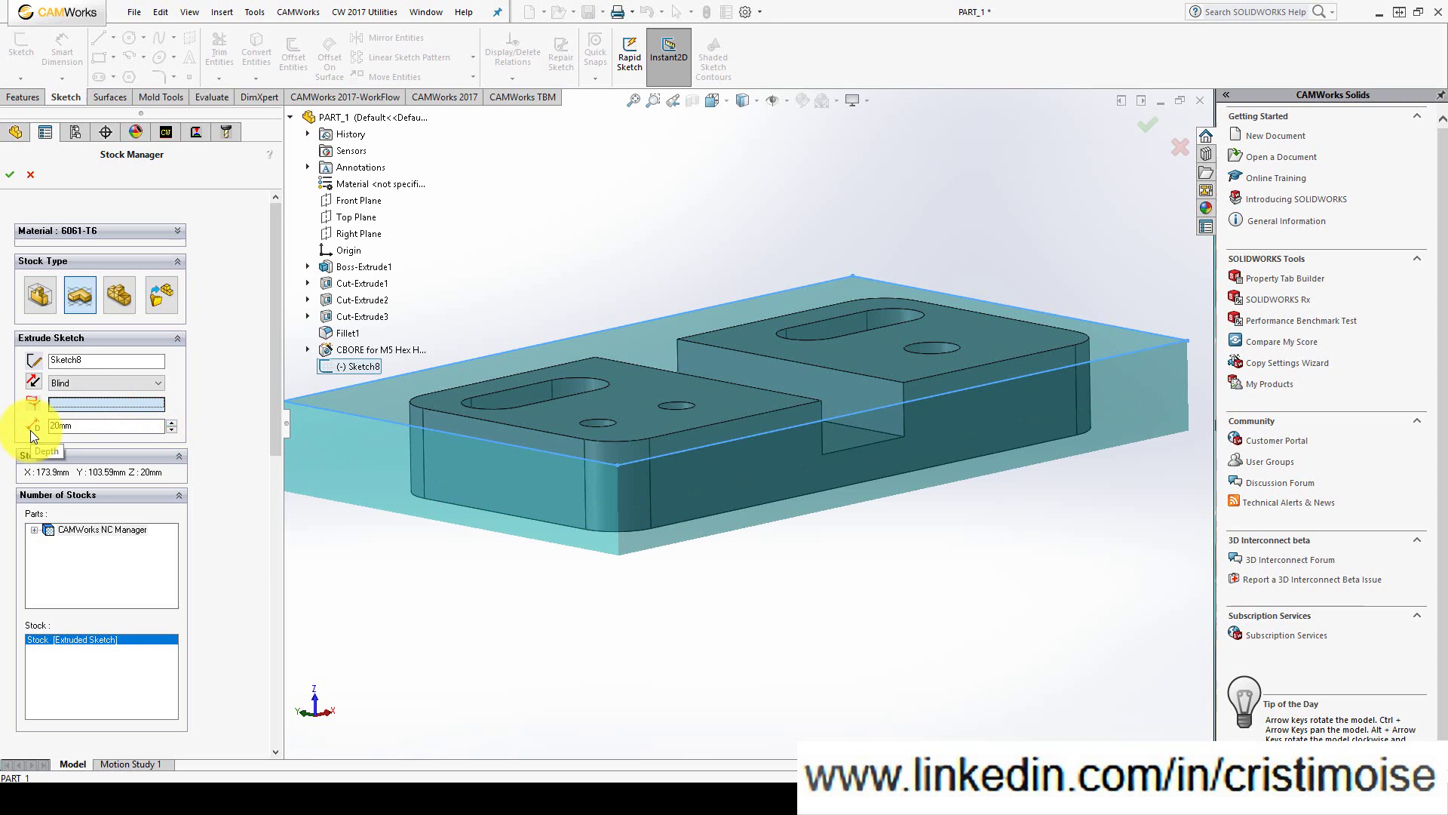
pyautogui.press('z')
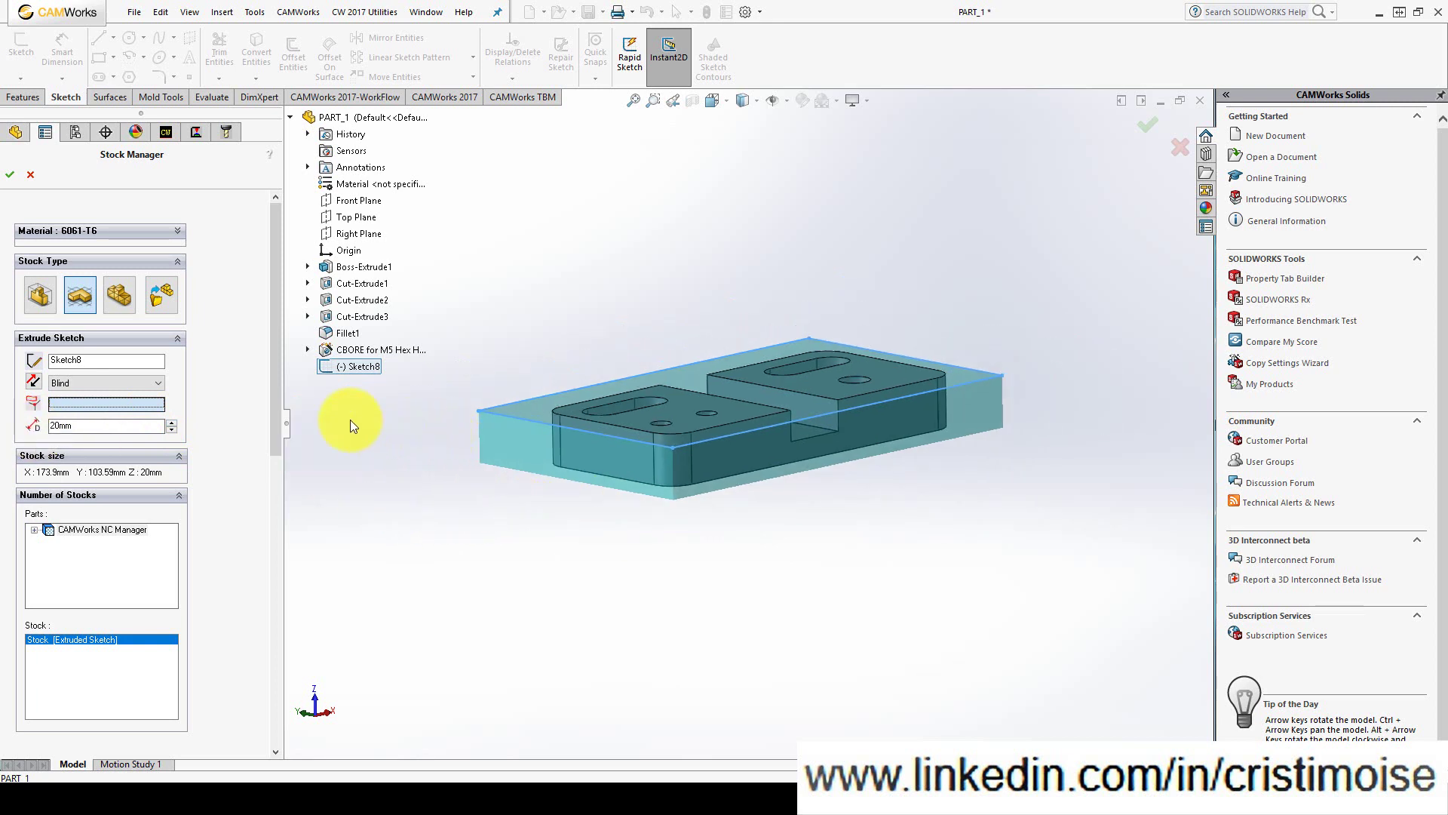
pyautogui.moveTo(845, 477); pyautogui.dragTo(785, 428, button='middle')
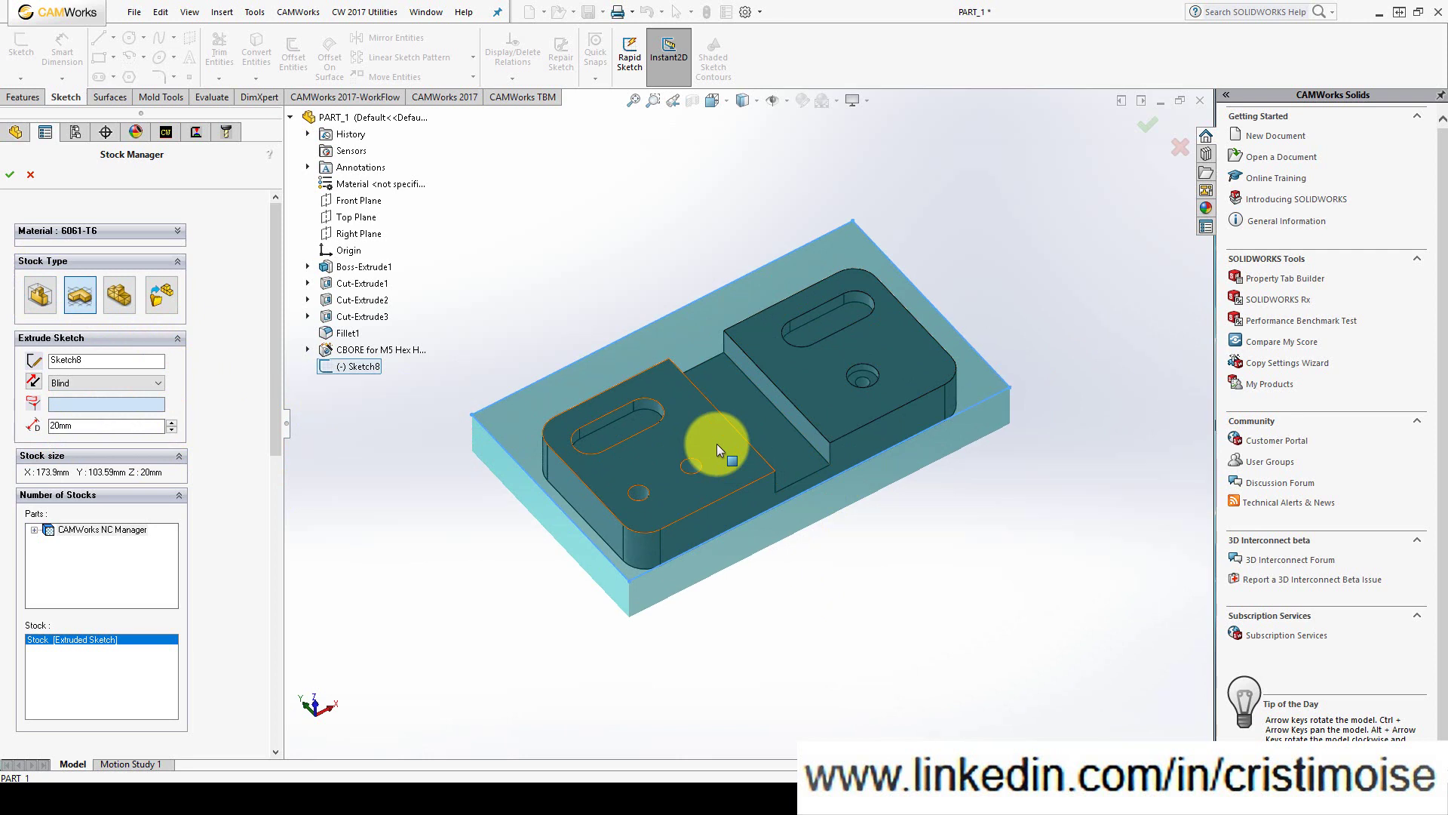
# Step: Switch the stock type from STL File to Part File to show the solid-model options
pyautogui.click(136, 301)
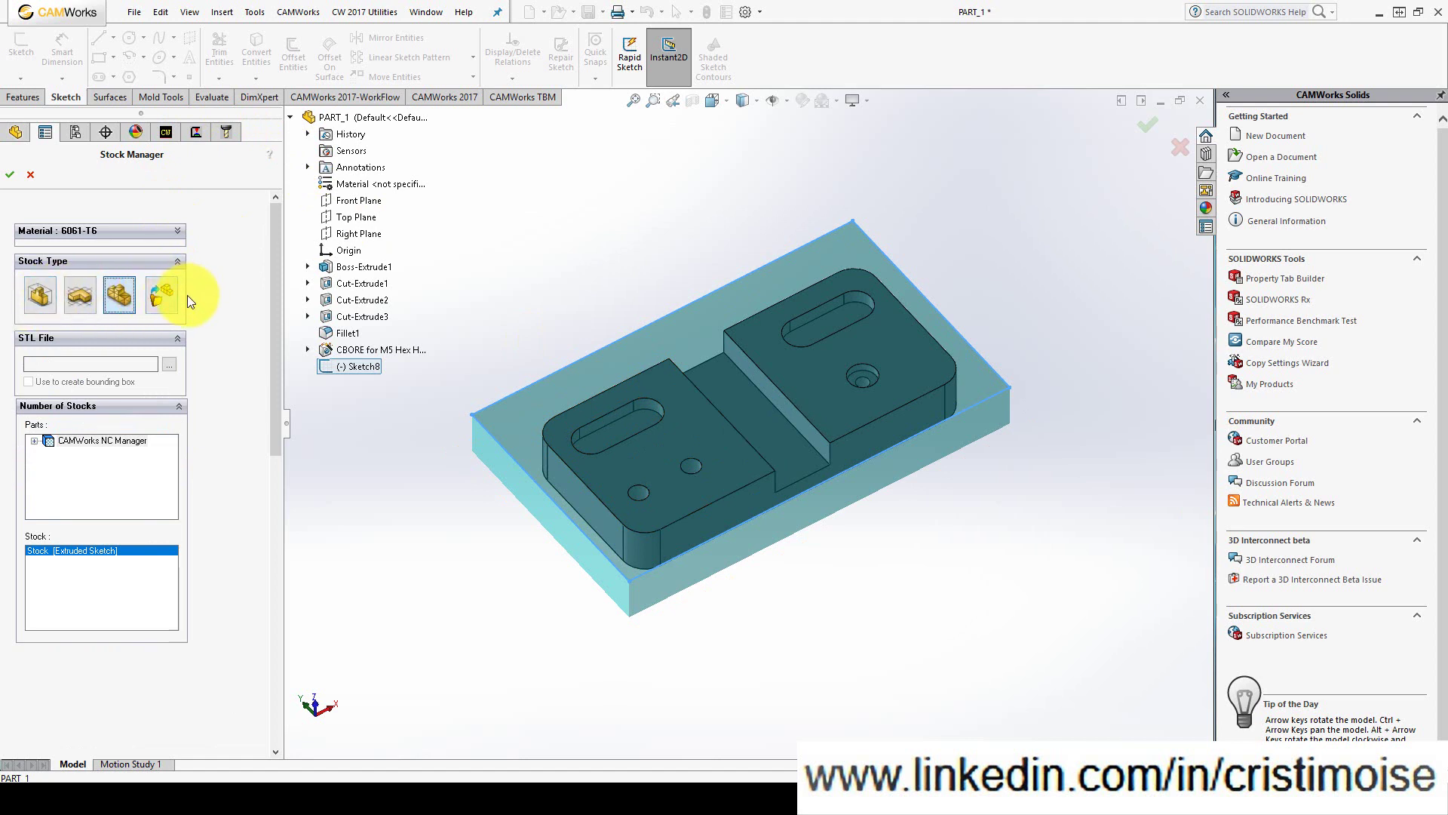
pyautogui.click(151, 296)
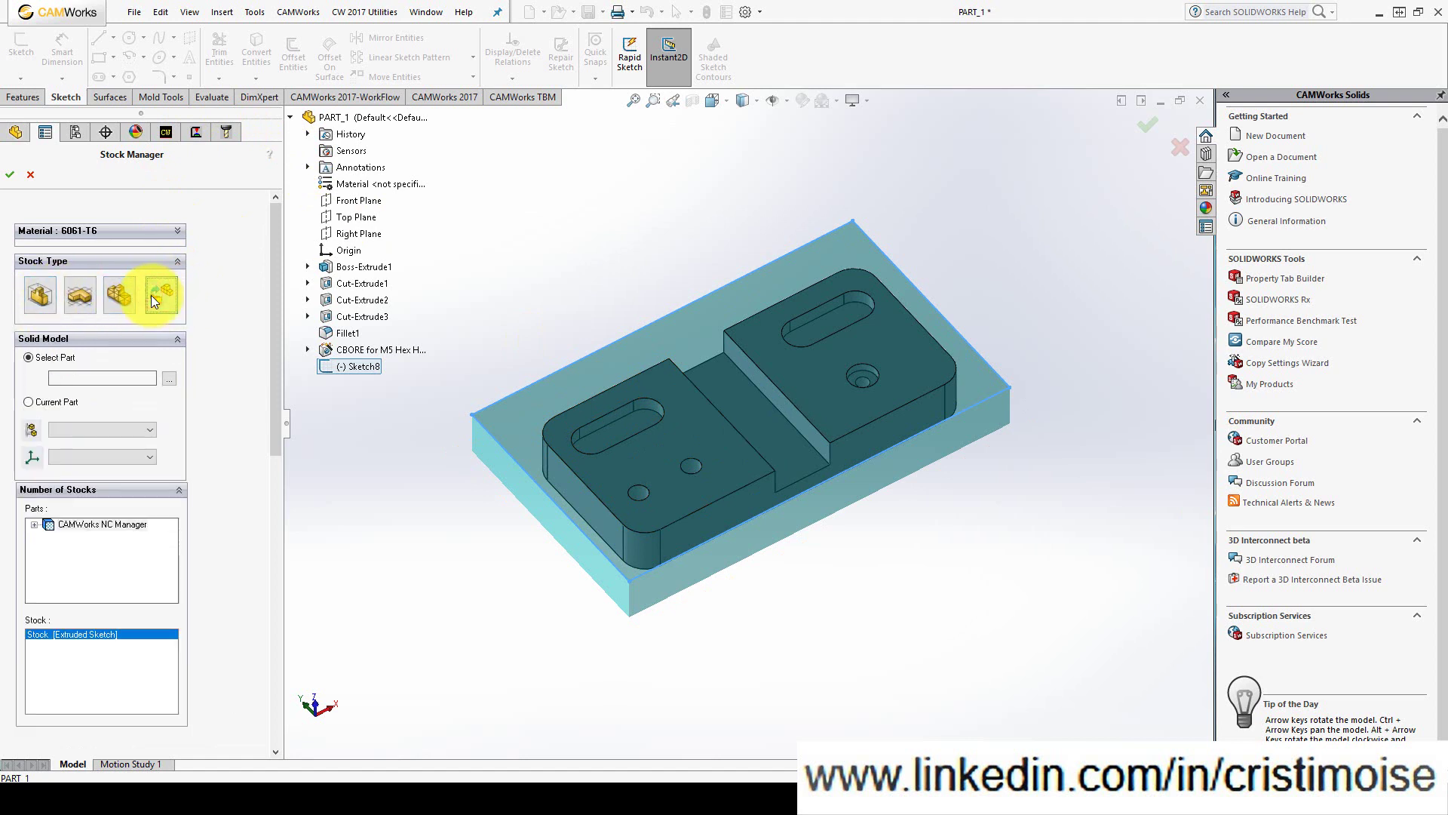